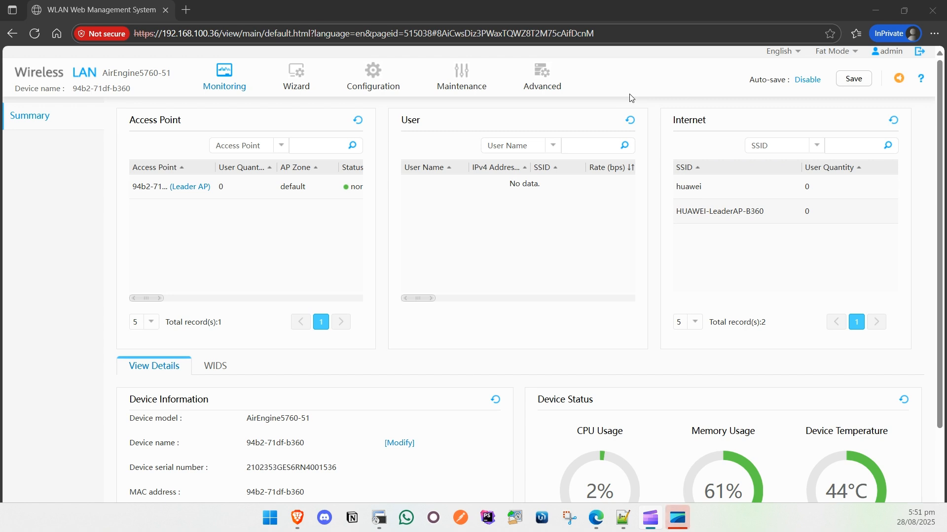
Open the Certificate Management page under Advanced > Security
mouse_move(533, 86)
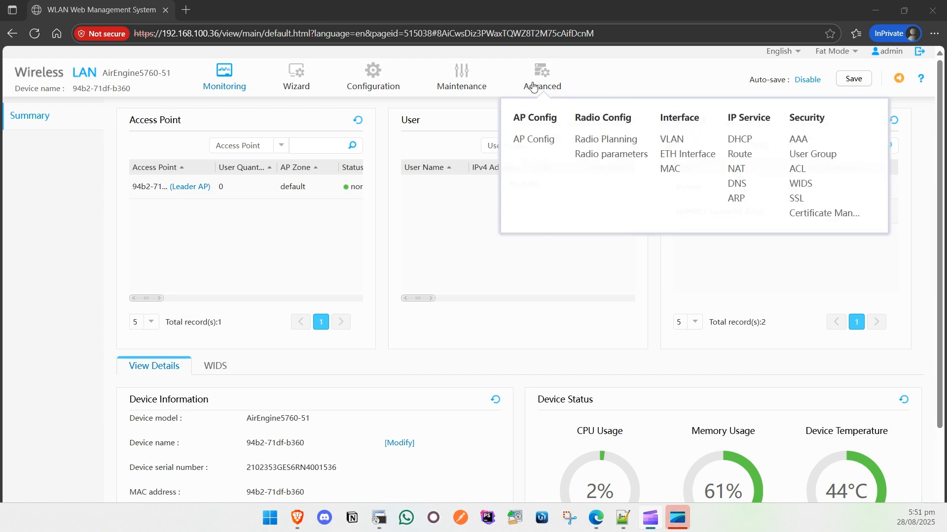
click(811, 213)
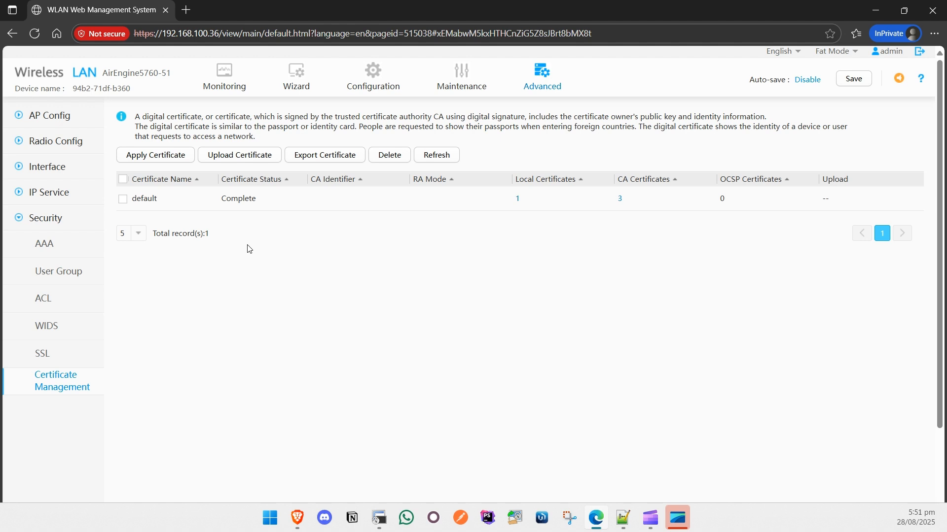
Start a certificate upload of type Local+CA+Private key in PEM format from combined.pem
click(239, 155)
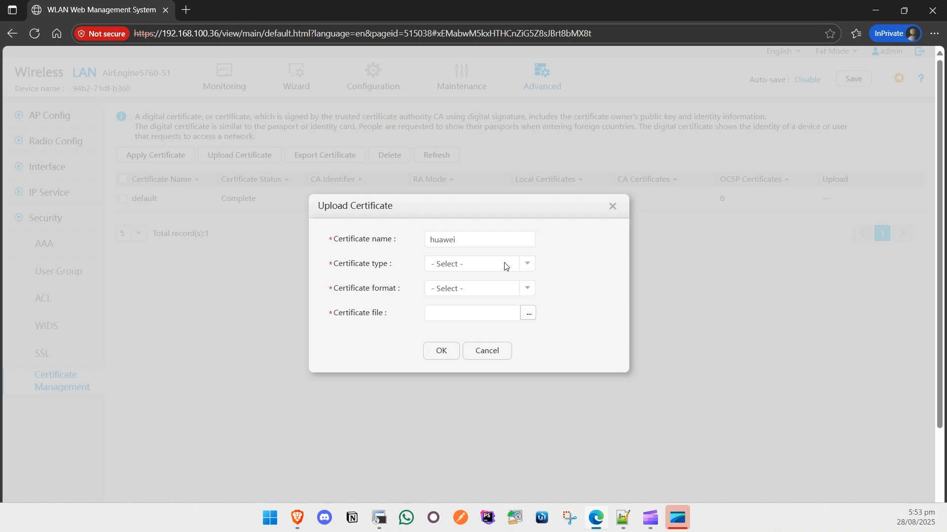
click(528, 266)
click(491, 340)
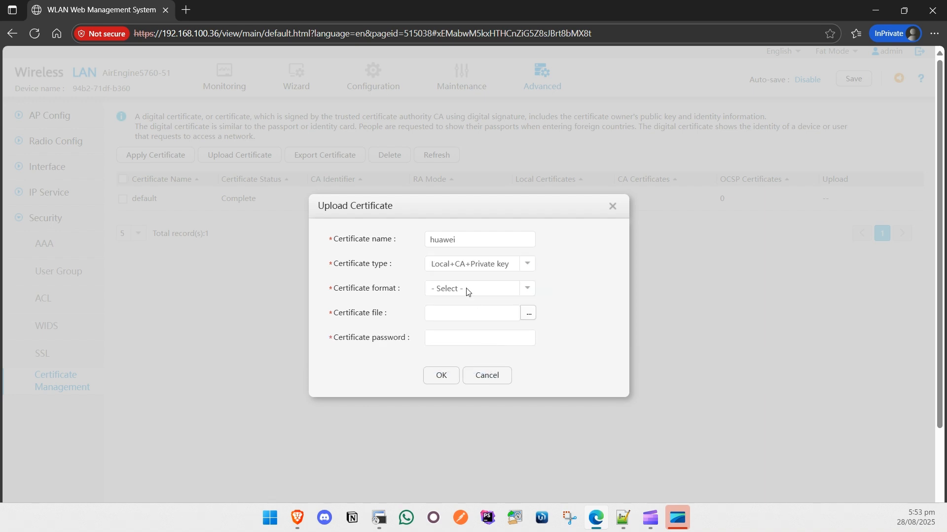
click(528, 292)
click(483, 334)
click(528, 313)
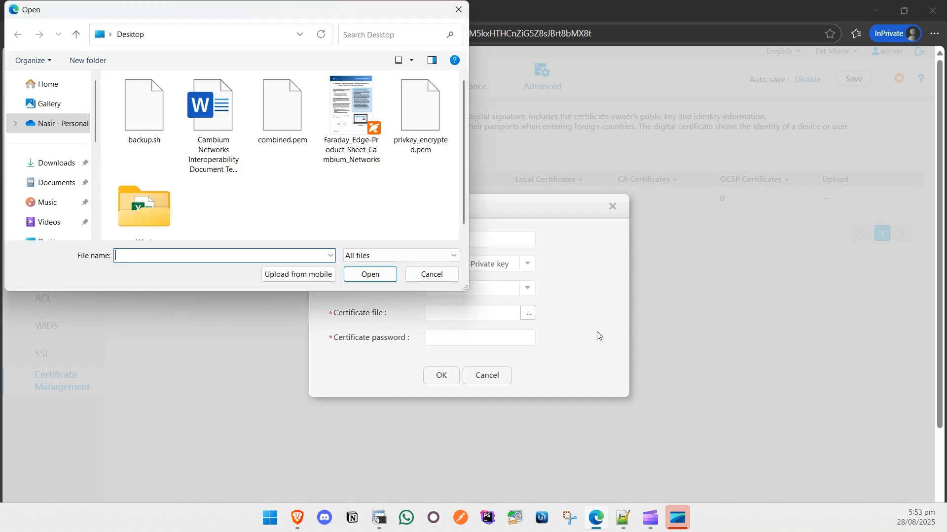
double_click(282, 111)
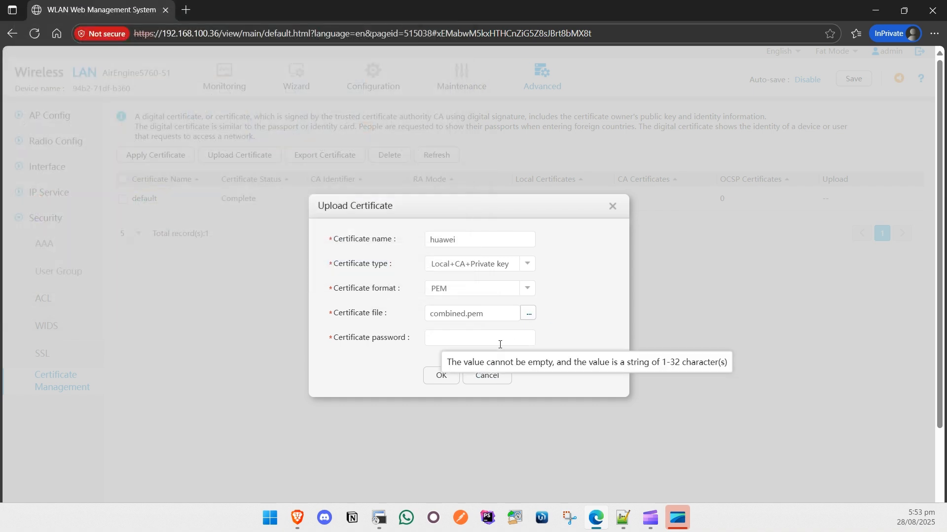
Paste the certificate password from the notes, submit, and confirm replacing the existing file
click(499, 340)
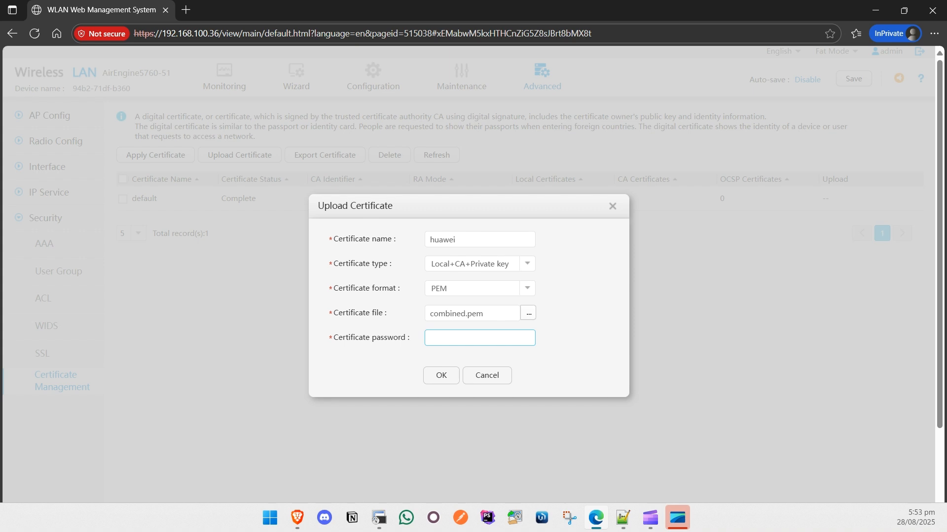
key(alt+Tab)
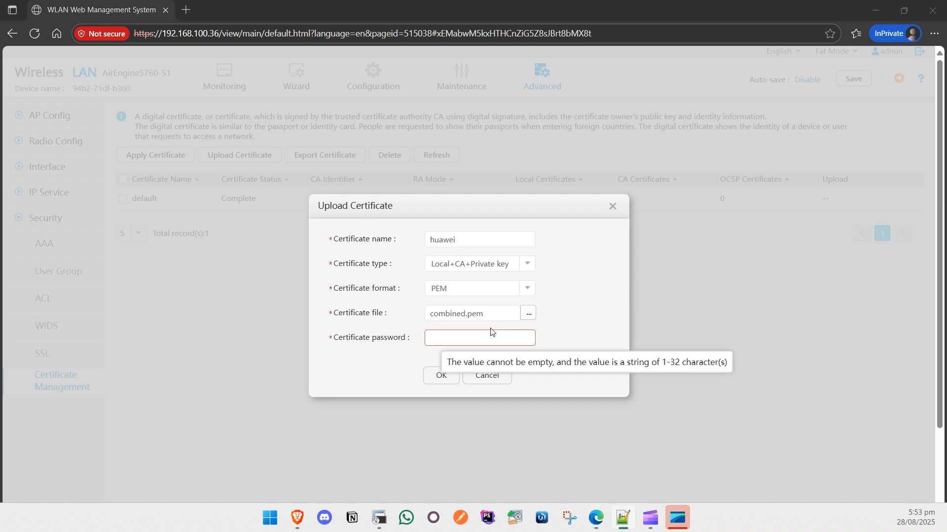
click(458, 337)
key(ctrl+v)
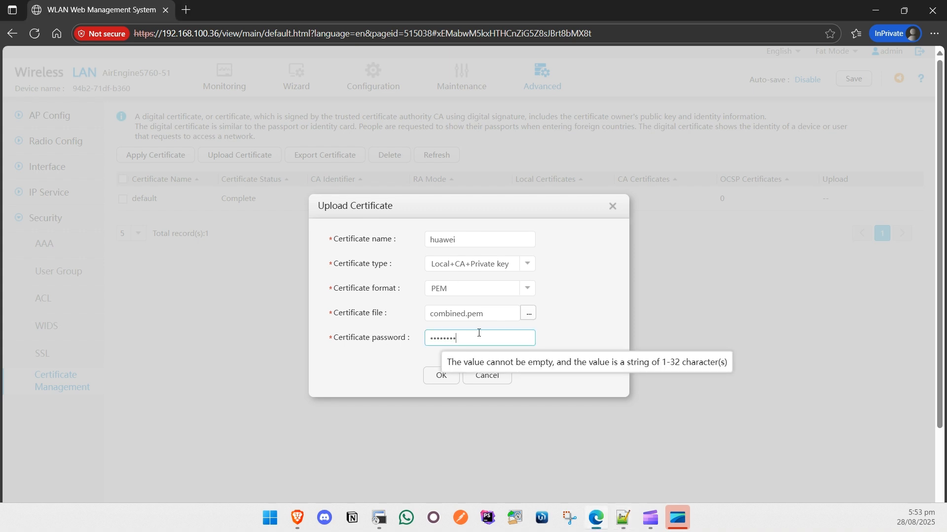
click(438, 376)
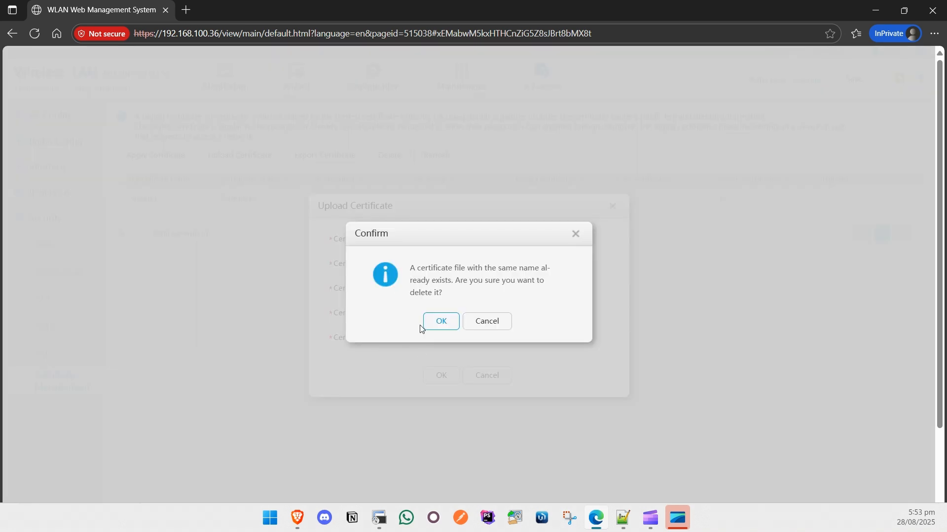
click(436, 322)
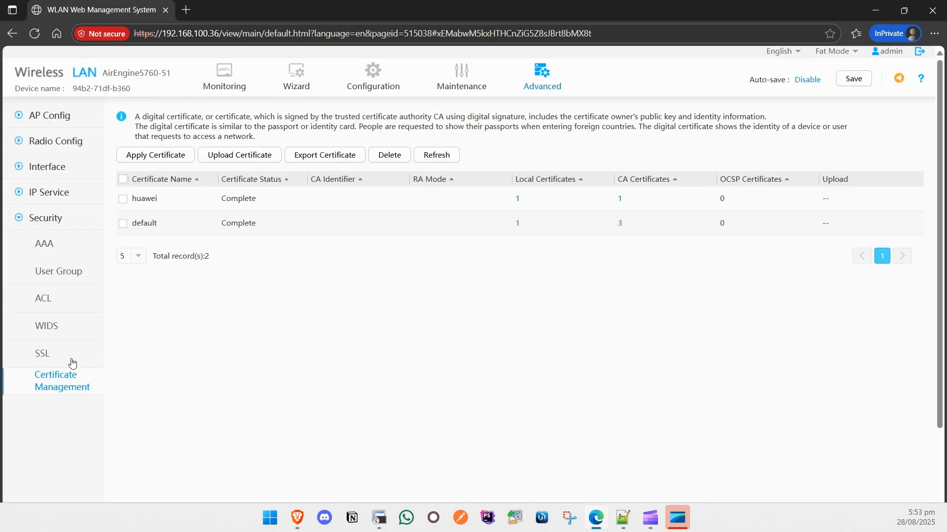
Create SSL policy 'splash' using the huawei certificate
click(51, 359)
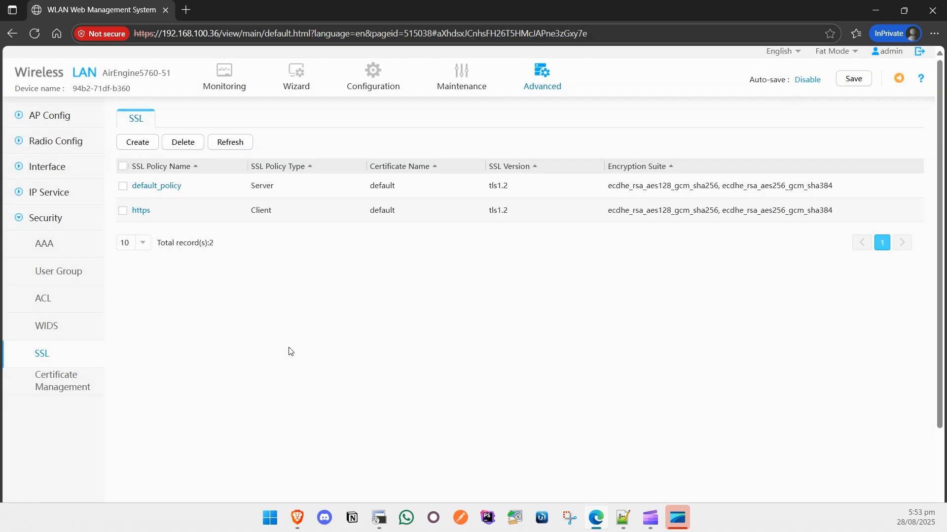
click(139, 144)
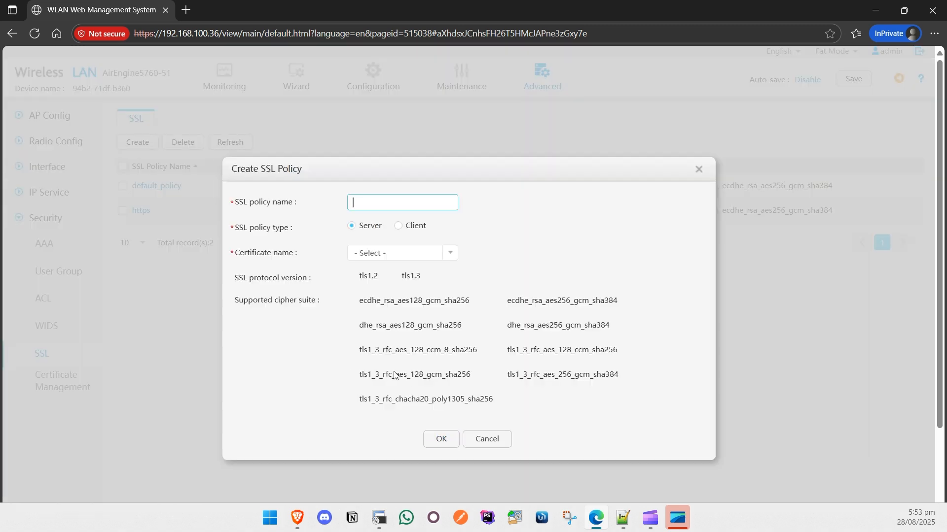
text(splash)
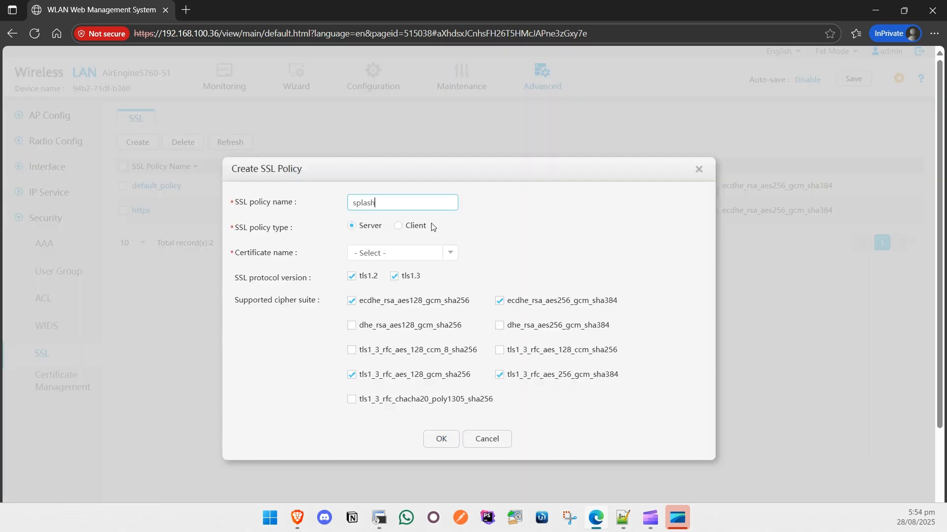
click(449, 256)
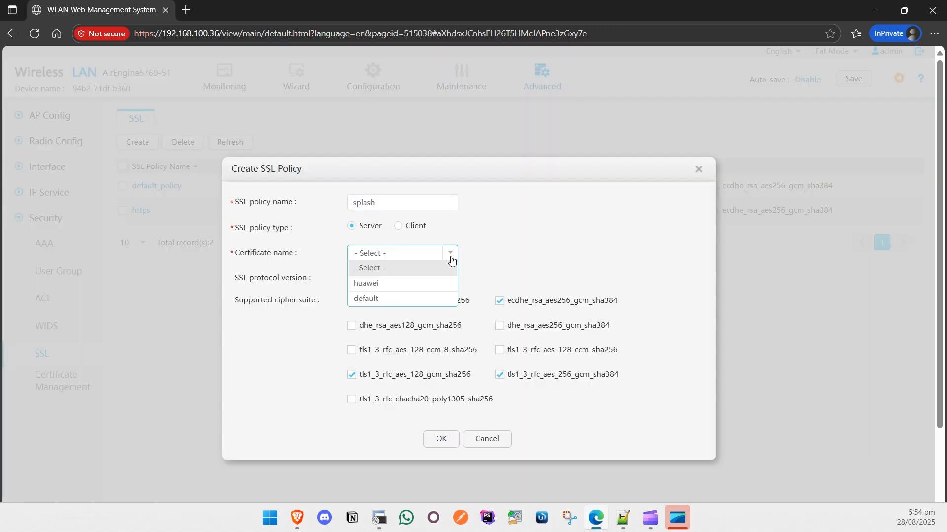
click(428, 284)
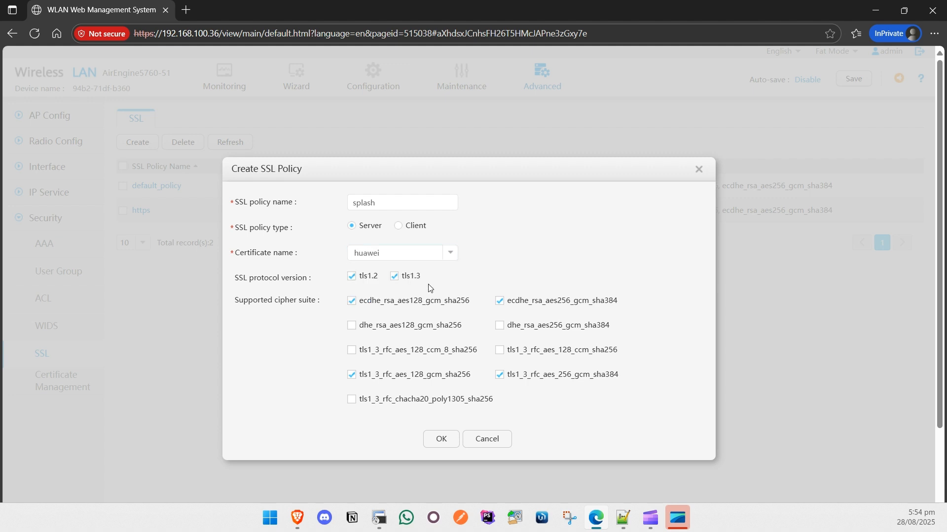
click(441, 439)
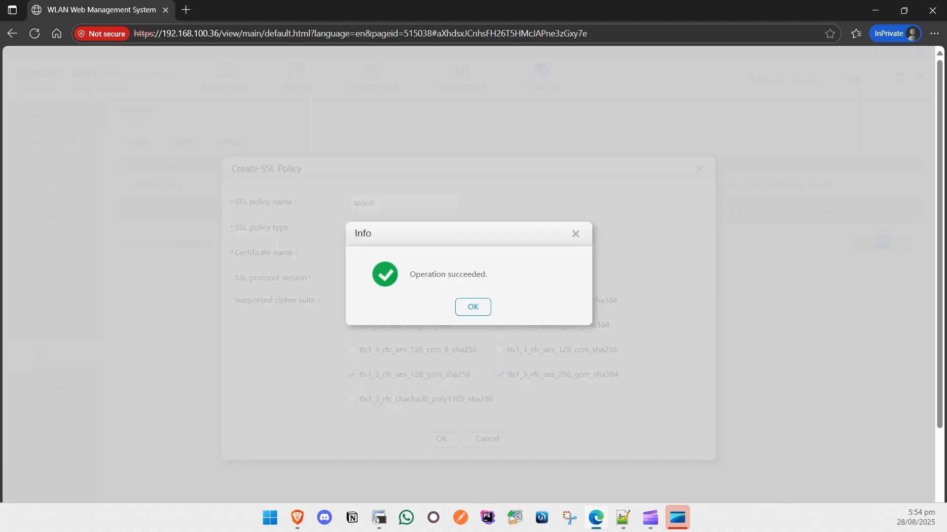
Dismiss the success message and bring the SSH terminal onto the main screen
key(alt+Tab)
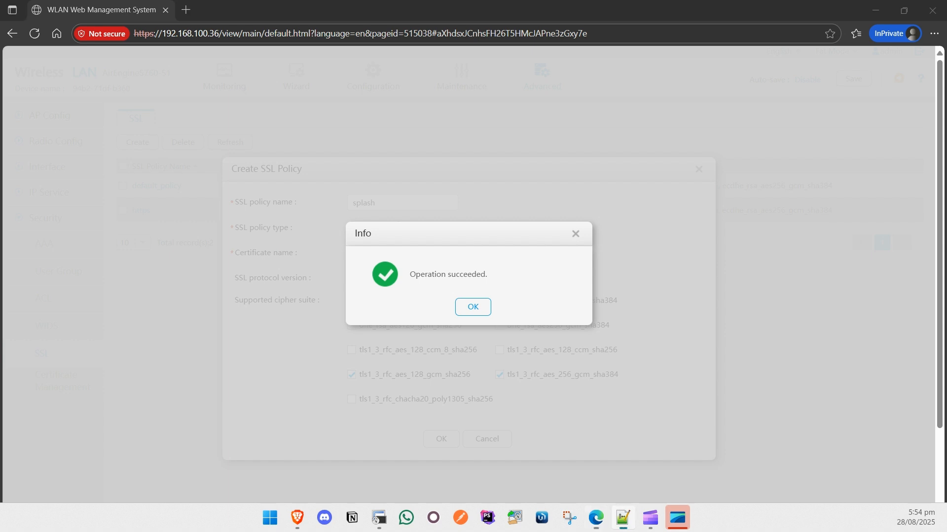
click(468, 306)
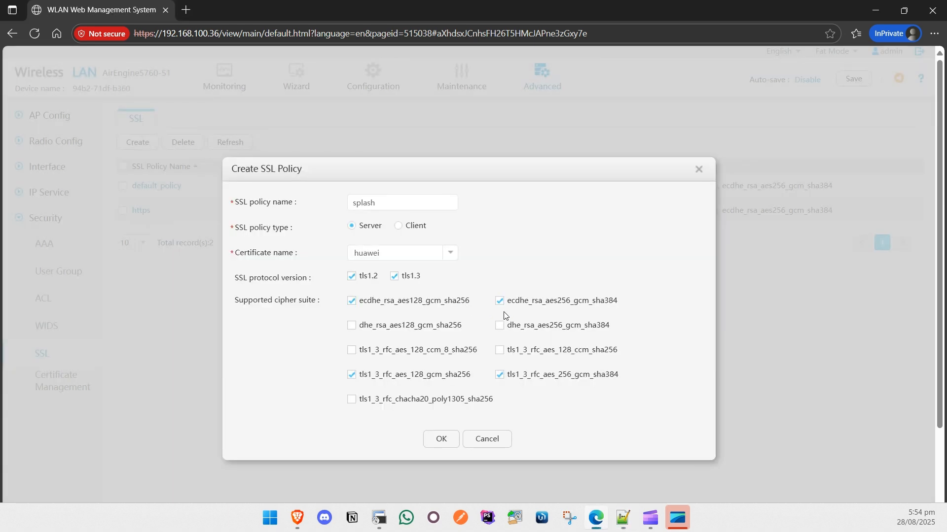
key(alt+Tab)
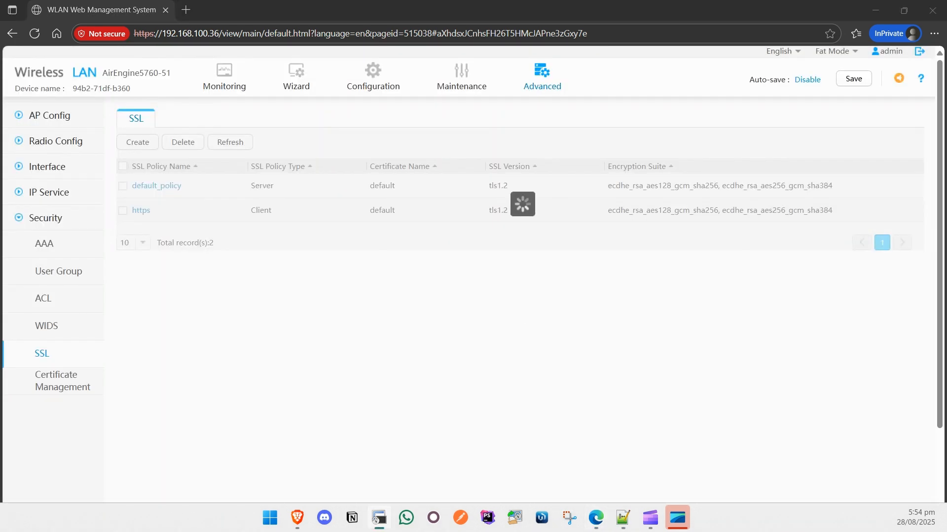
drag(946, 10, 582, 1)
Run 'http secure-server ssl-policy splash' in the SSH session, confirm with y, then minimize SecureCRT
right_click(424, 227)
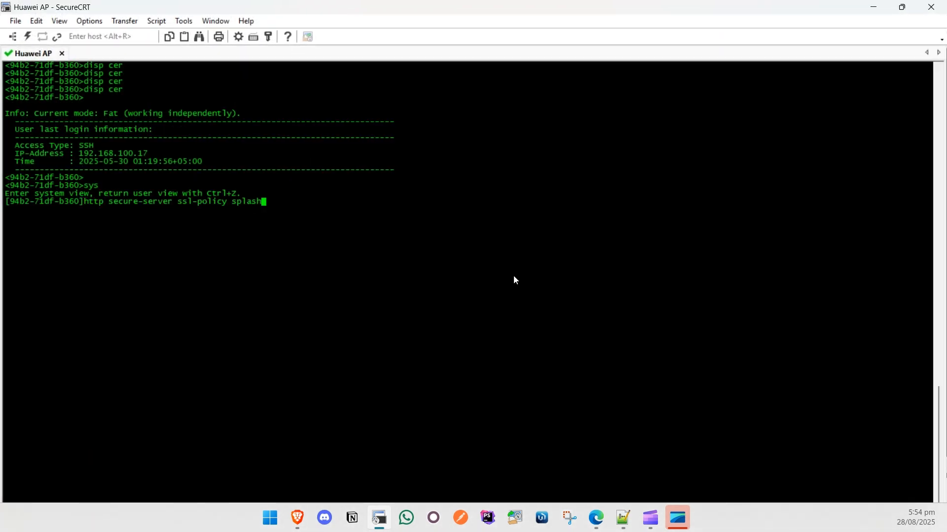
key(Return)
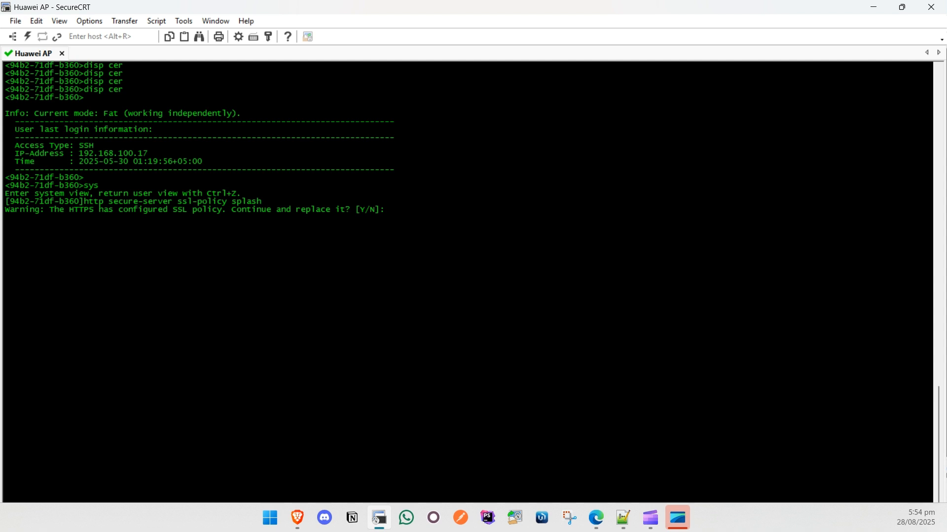
text(y)
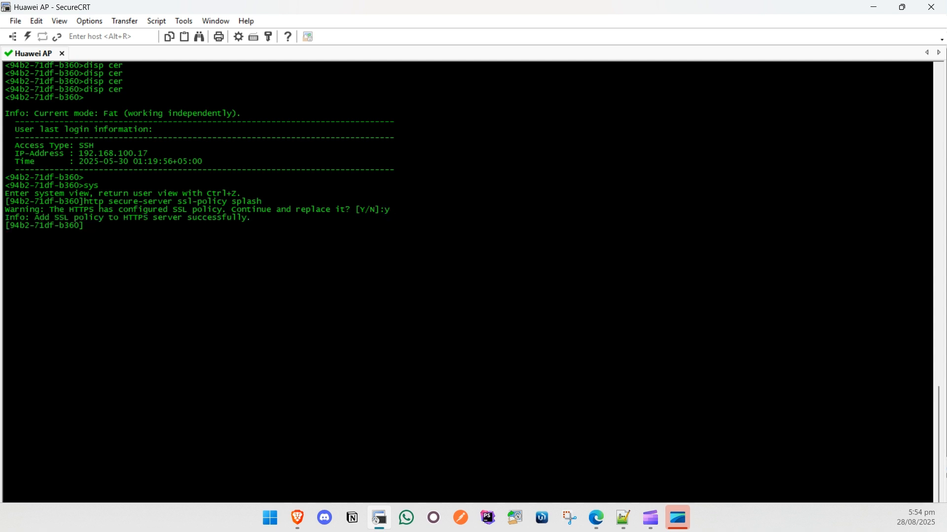
key(Return)
key(Return)
key(Return)
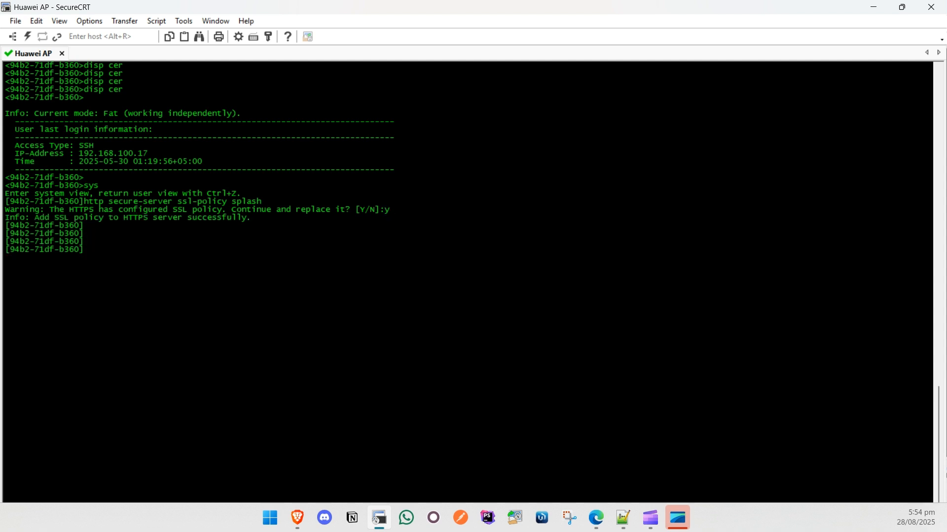
click(870, 8)
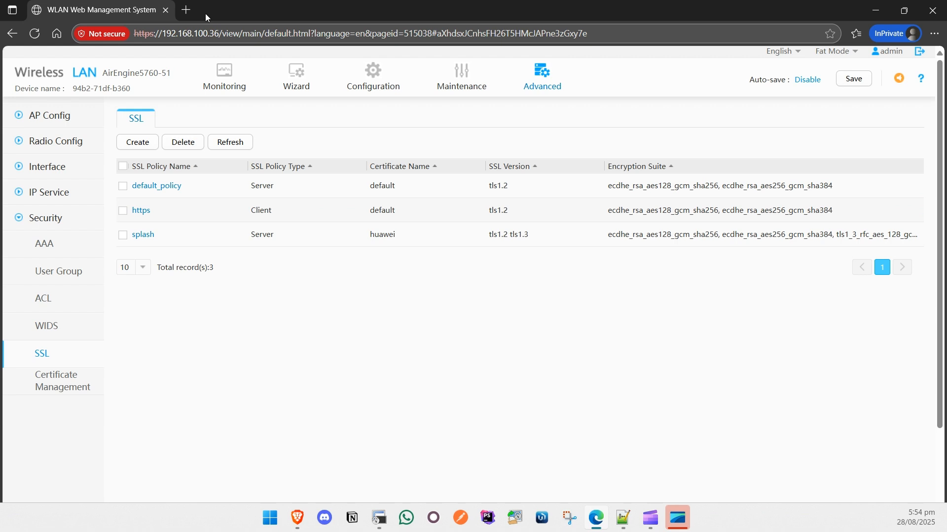
Load huawei.splashnetworks.co in a private Edge tab and check its certificate is trusted
click(187, 10)
text(hua)
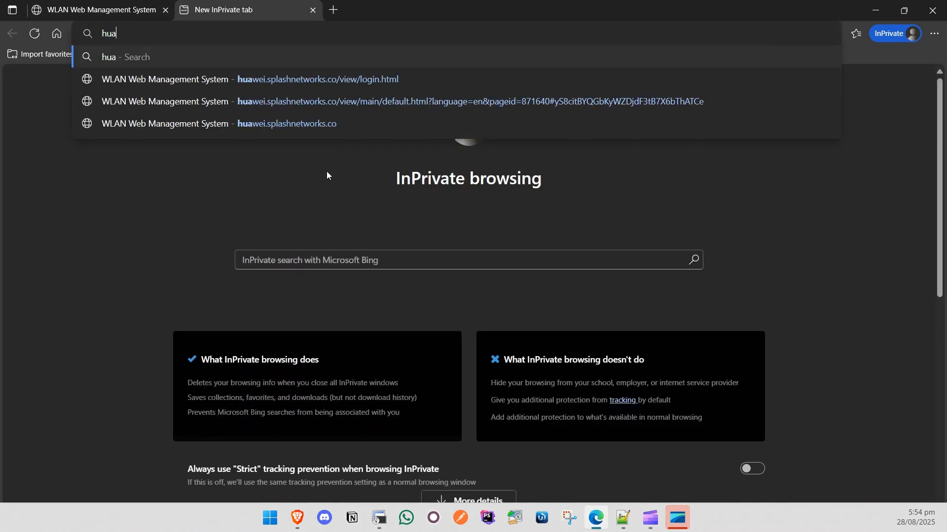
text(wei.splashnetworks.c)
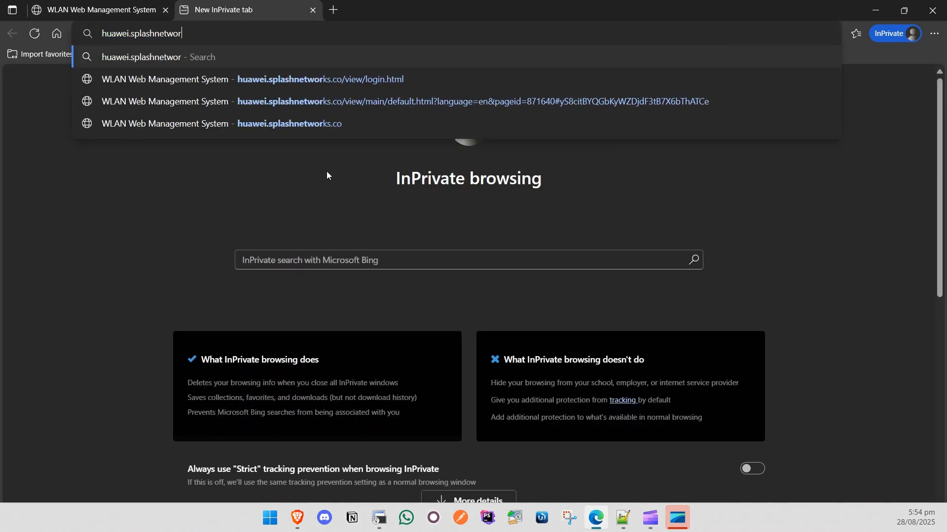
text(o)
key(Return)
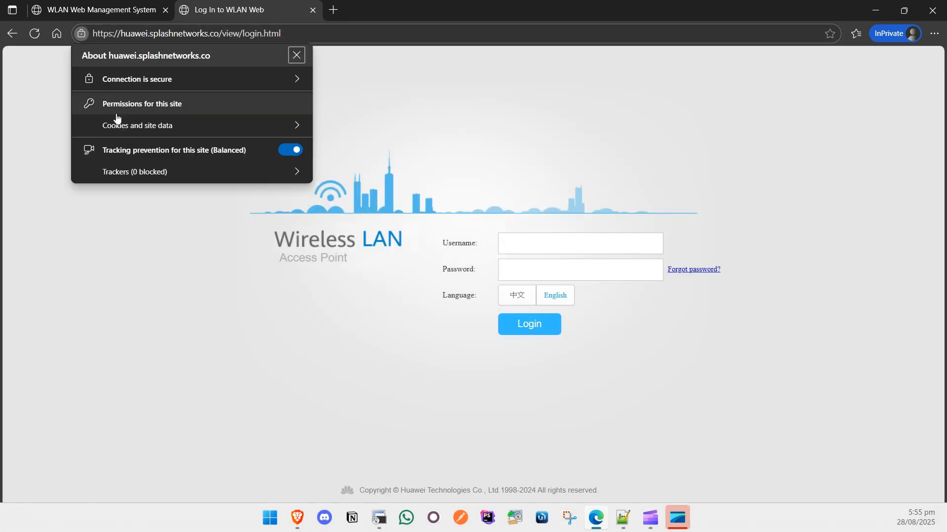
click(134, 78)
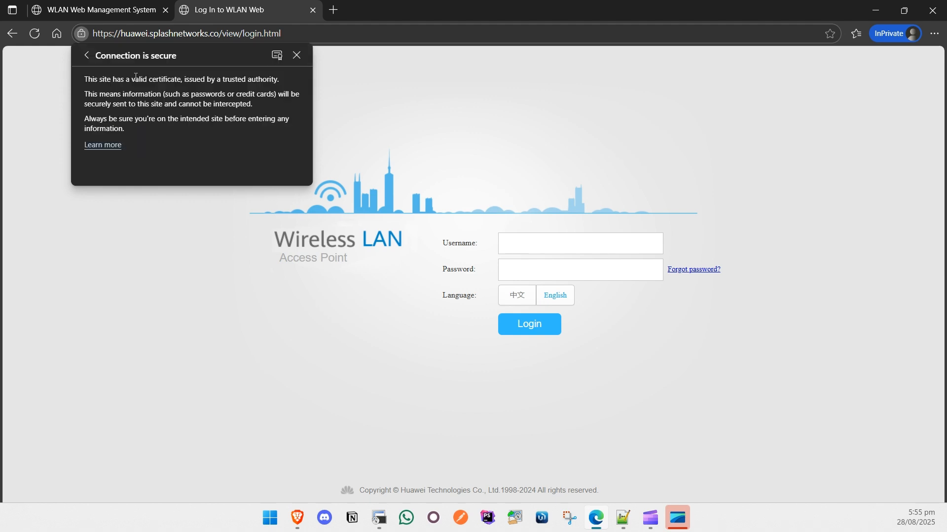
click(302, 56)
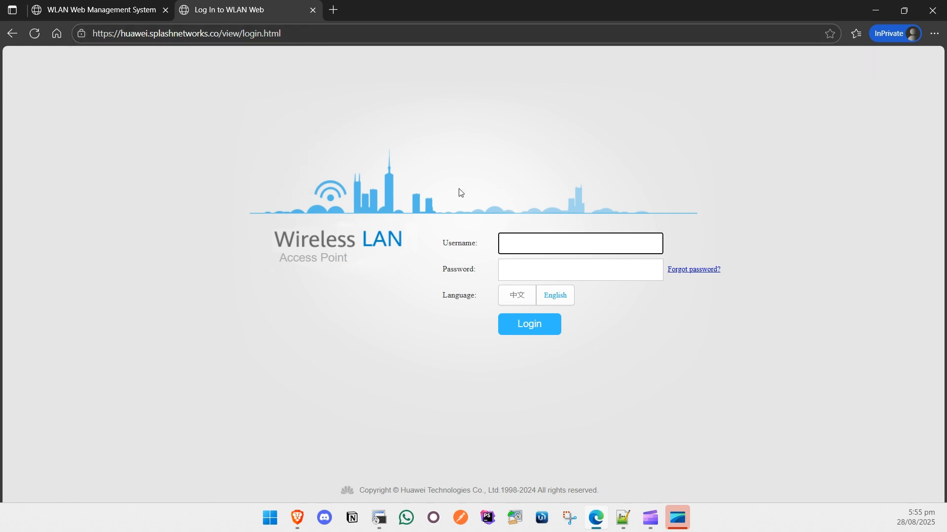
Log in with the saved admin username and the account password
click(574, 243)
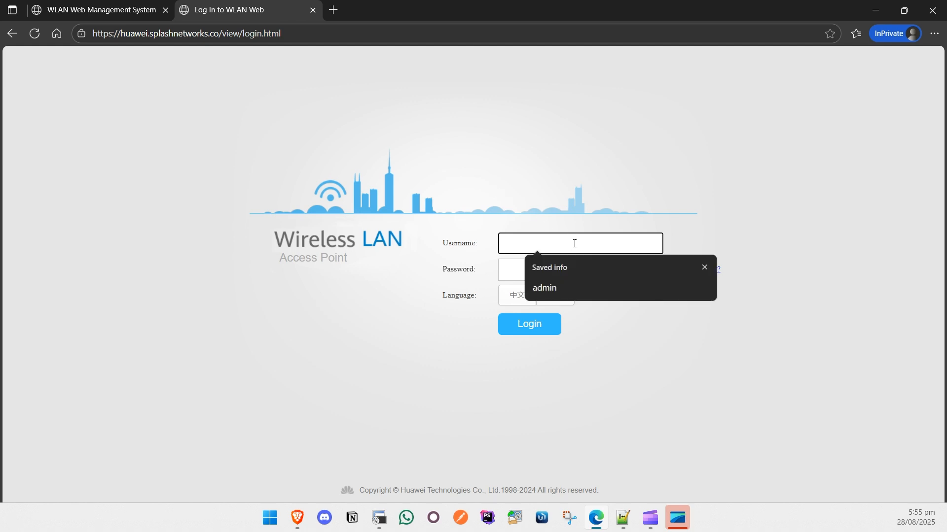
key(Down)
key(Return)
click(551, 272)
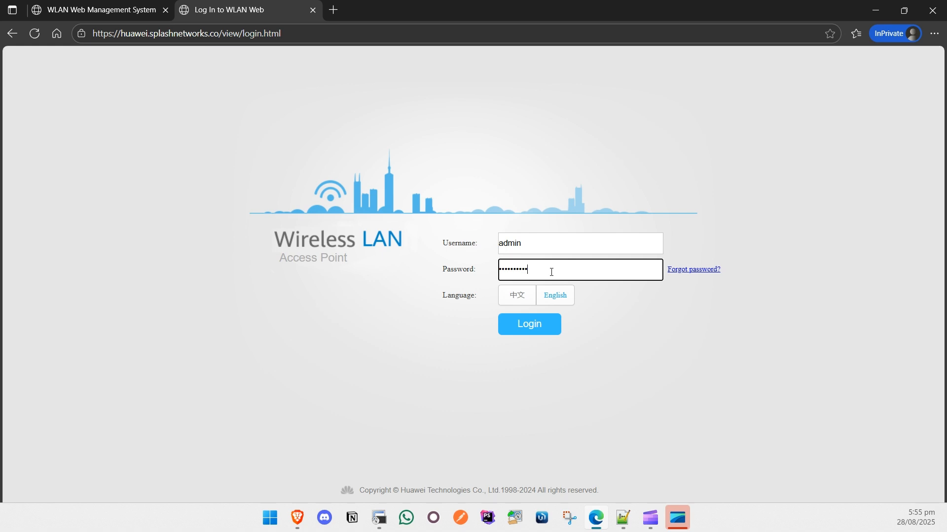
click(531, 326)
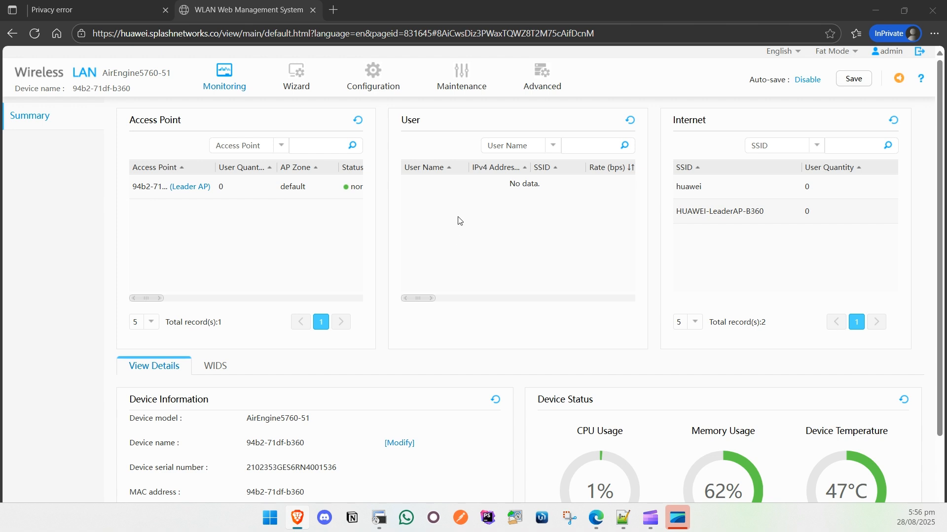
Set Internet access mode to Gateway and turn NAT on for the DHCP uplink, accepting all warnings
mouse_move(371, 100)
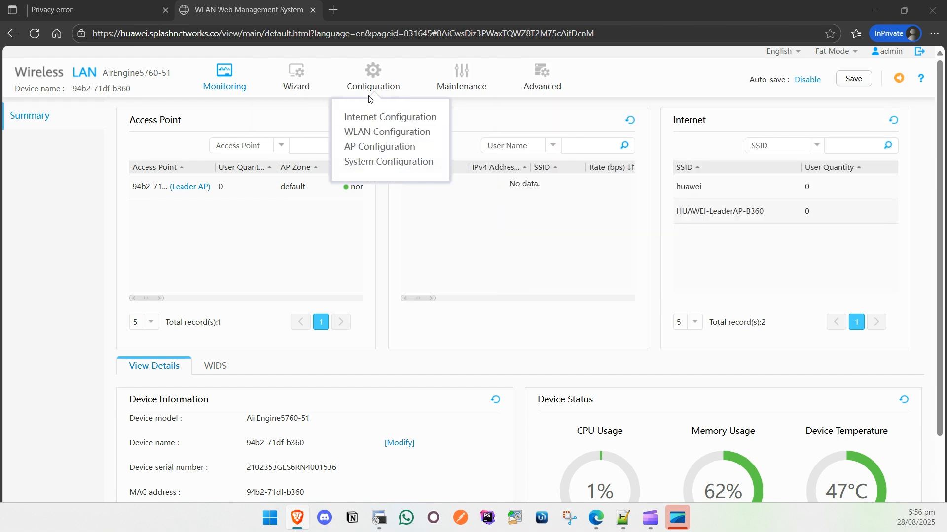
click(350, 117)
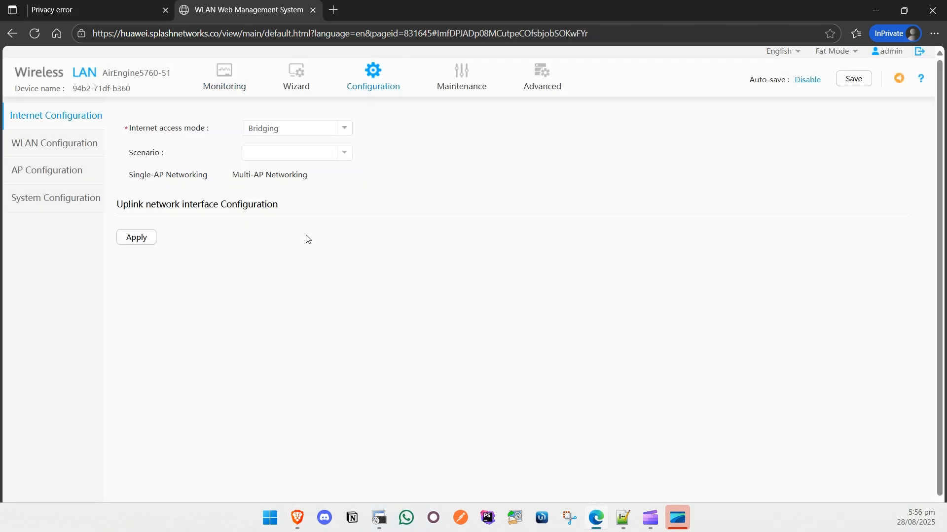
click(345, 129)
click(293, 143)
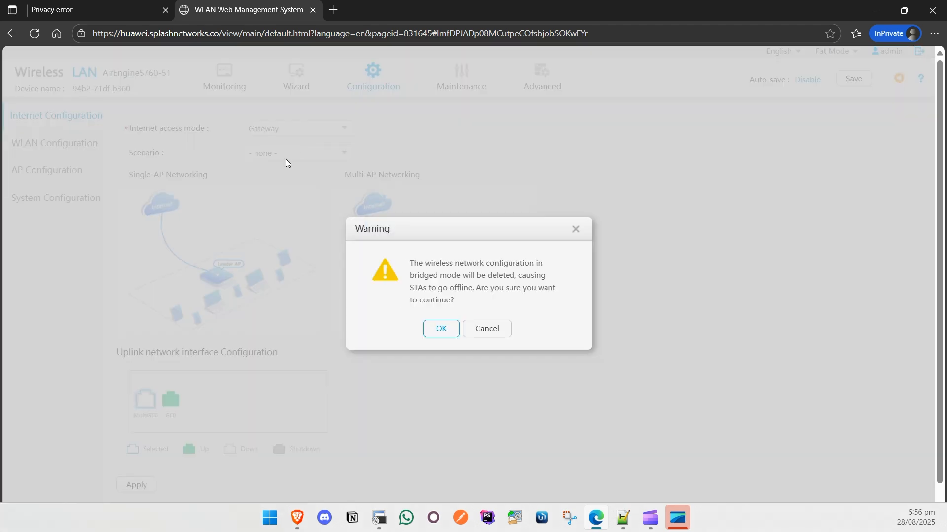
click(433, 326)
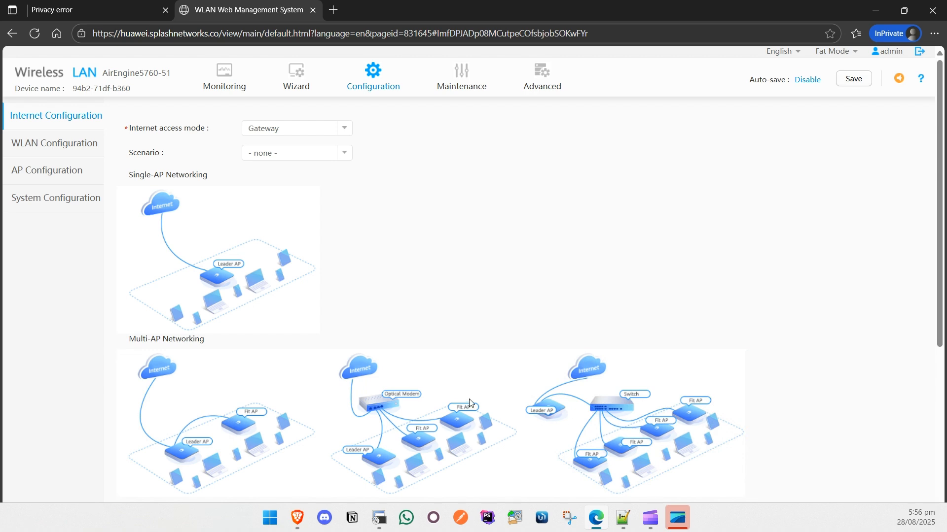
scroll(417, 237, down, 5)
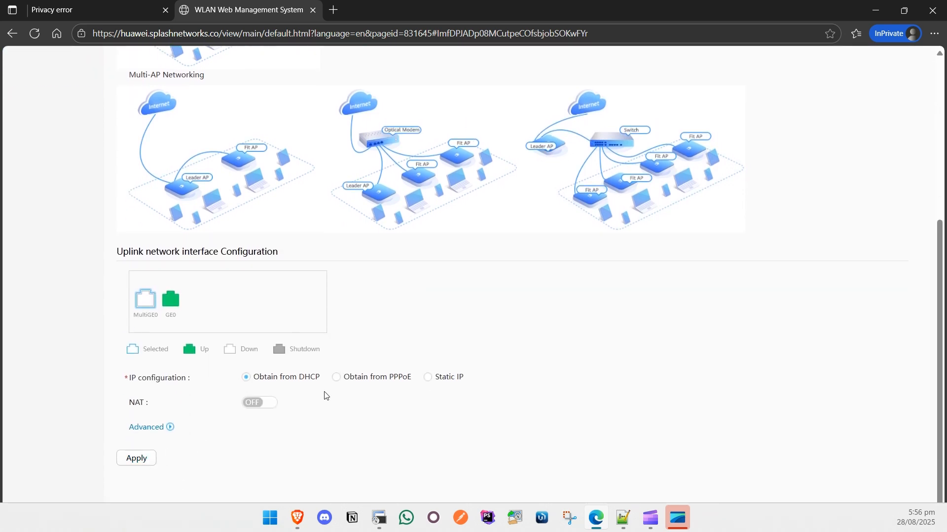
click(266, 402)
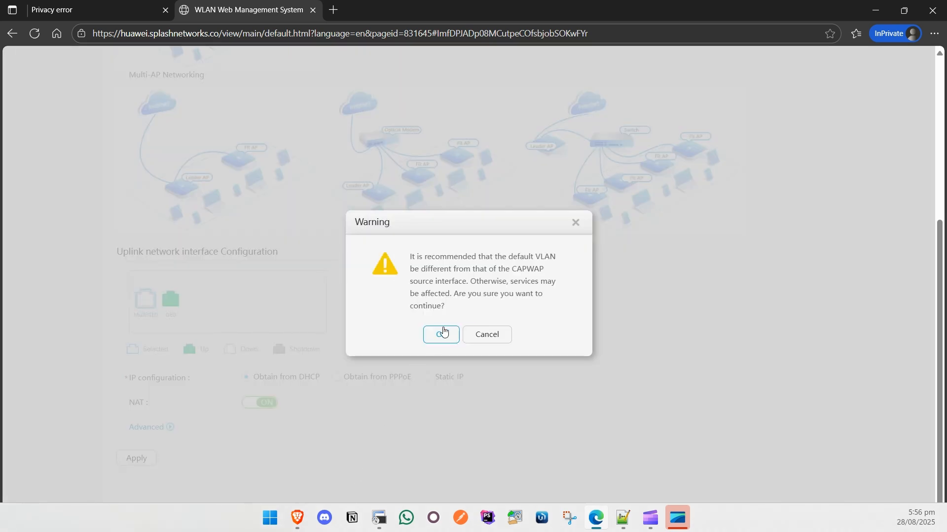
click(441, 334)
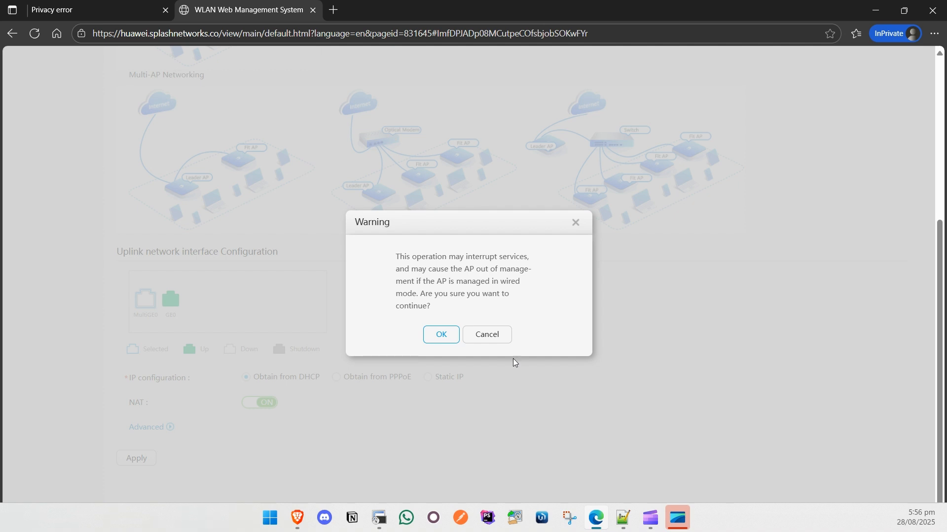
click(439, 333)
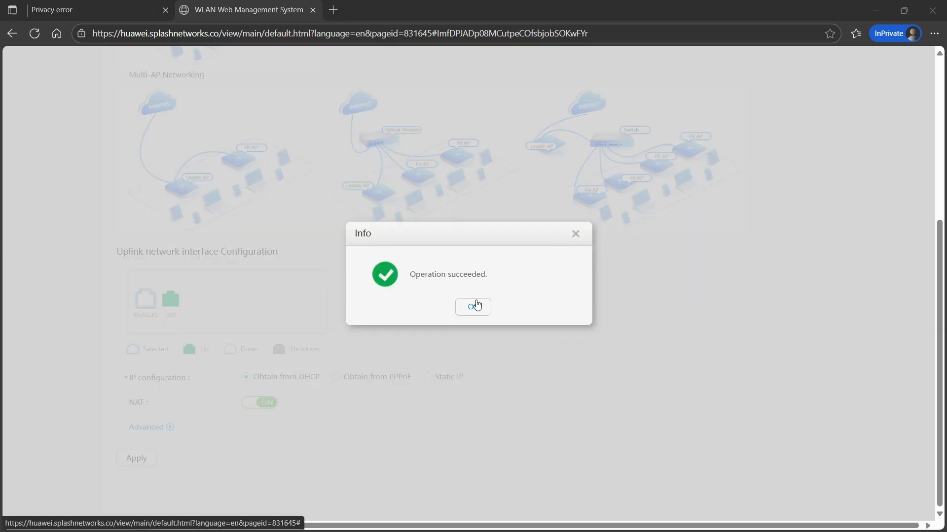
click(474, 306)
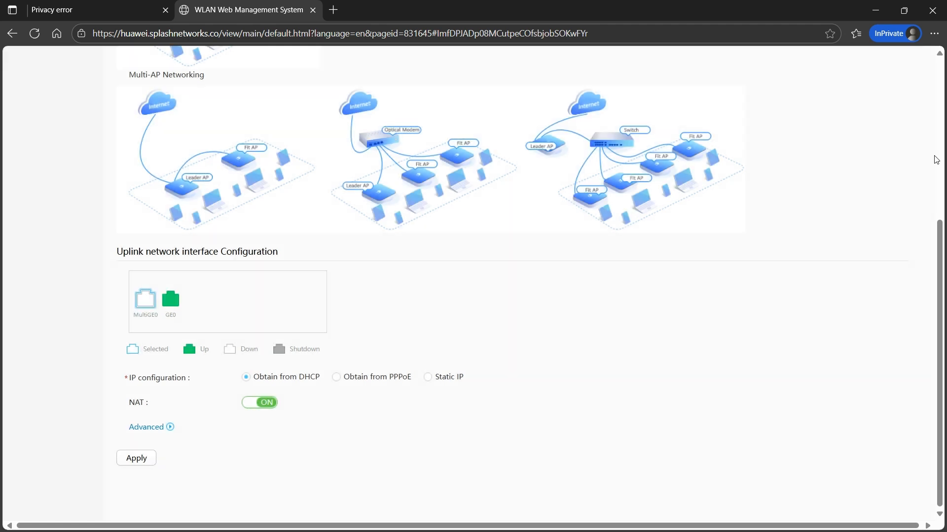
scroll(935, 159, up, 5)
Create user ACL 'splash' with number 6000 under User ACL Settings
mouse_move(533, 79)
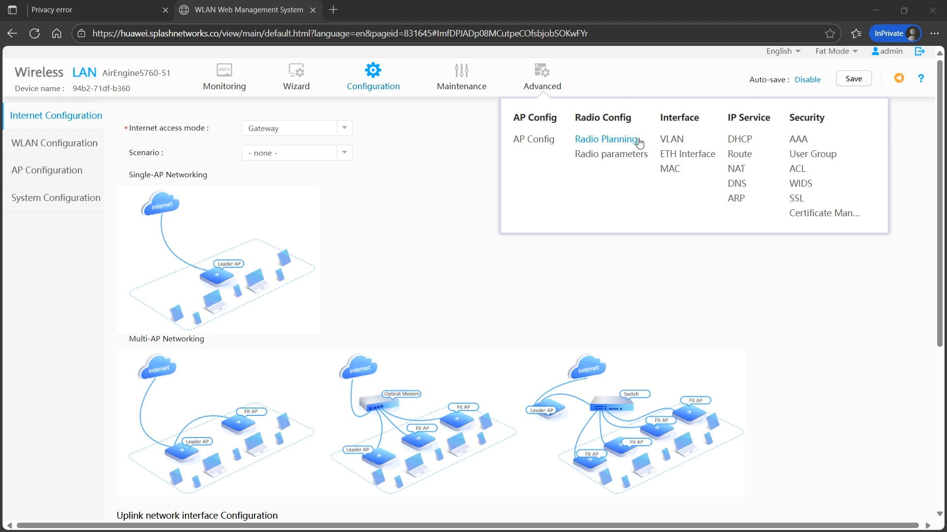
click(796, 140)
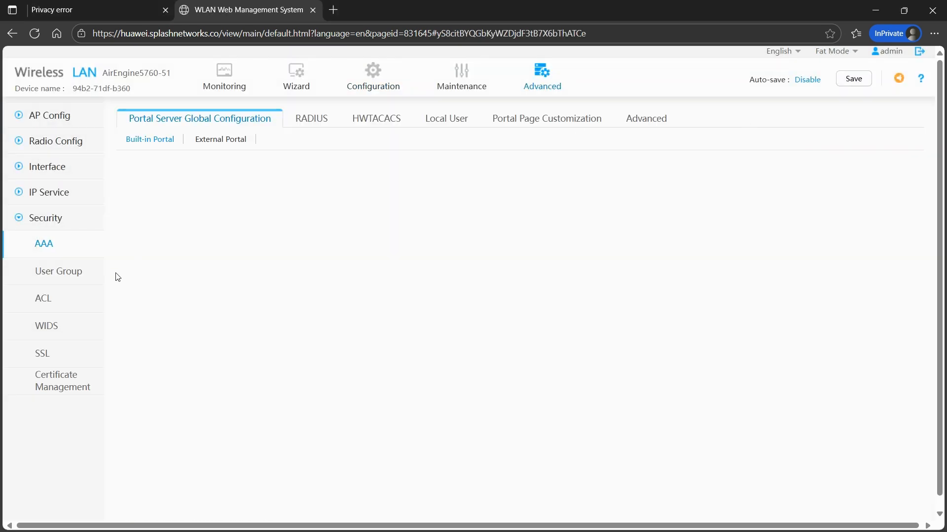
click(42, 300)
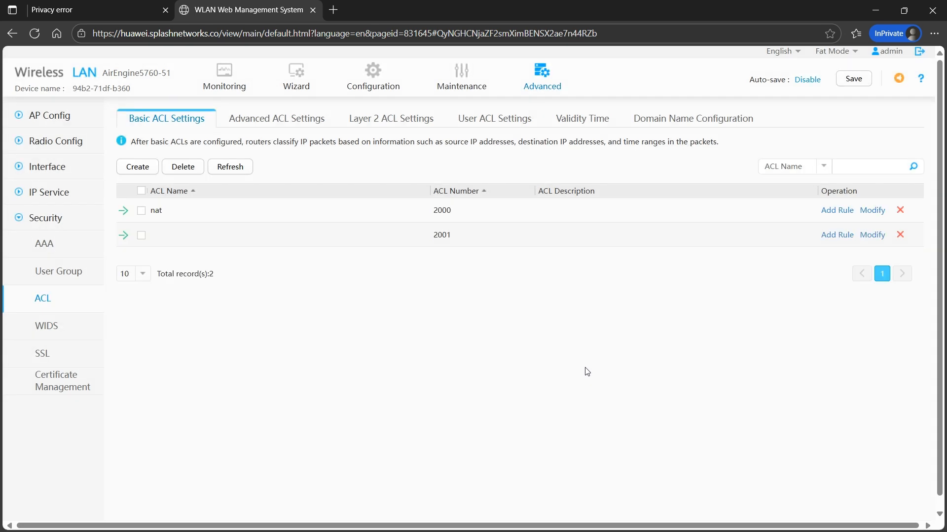
click(494, 120)
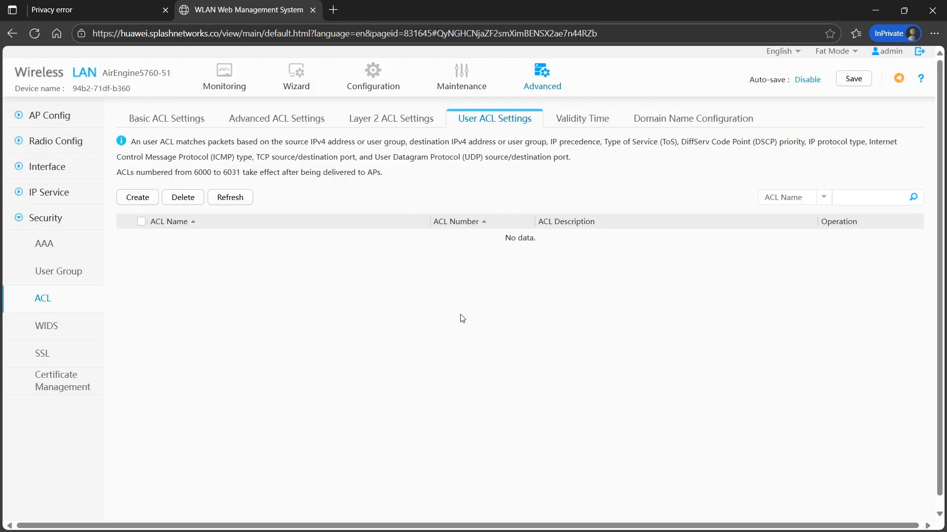
click(138, 198)
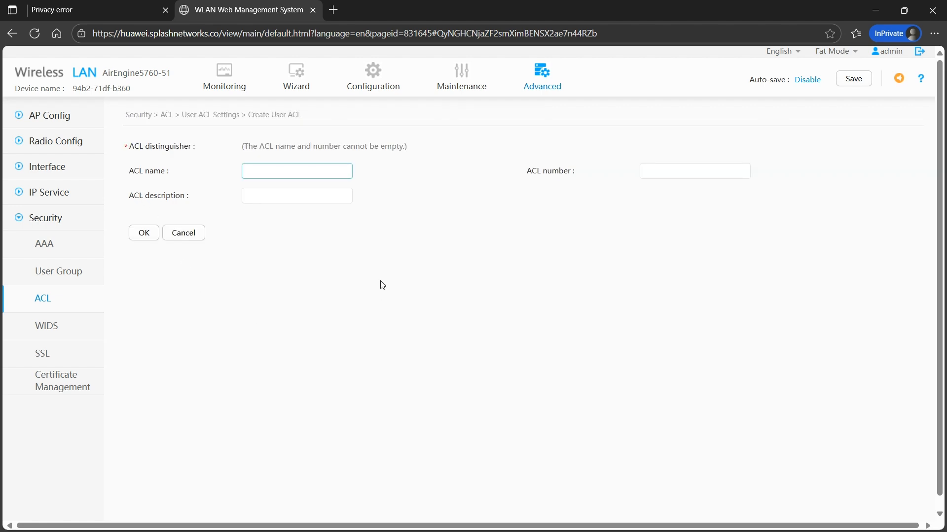
click(697, 171)
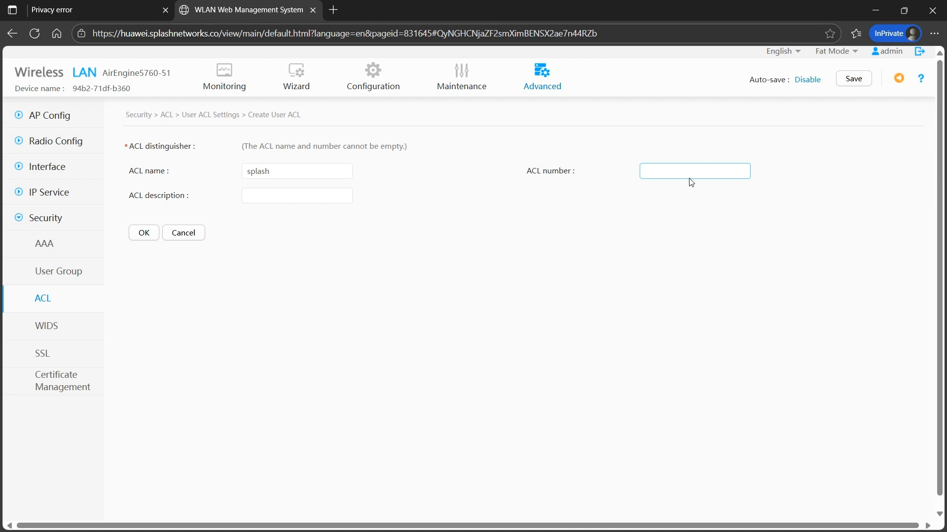
mouse_move(687, 168)
text(6000)
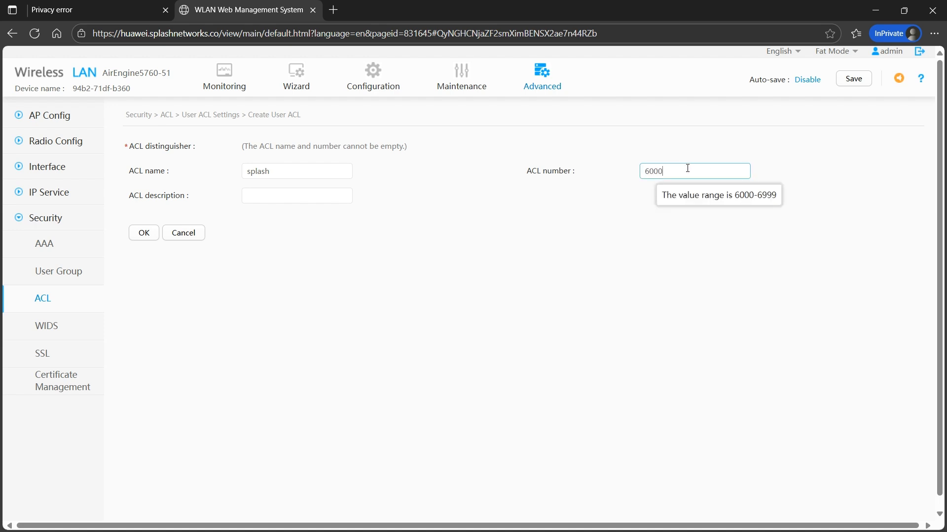
click(141, 233)
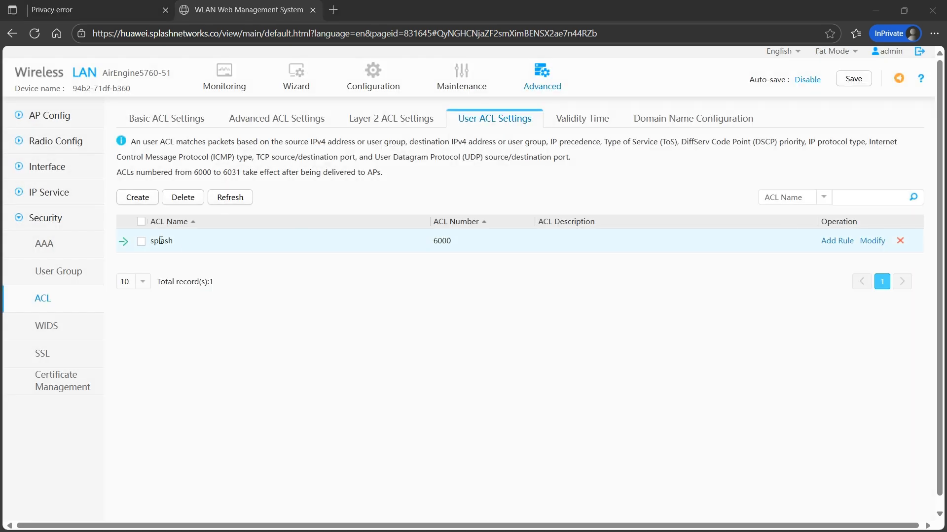
Add rule 1 to the splash ACL permitting UDP to destination port 53
click(123, 242)
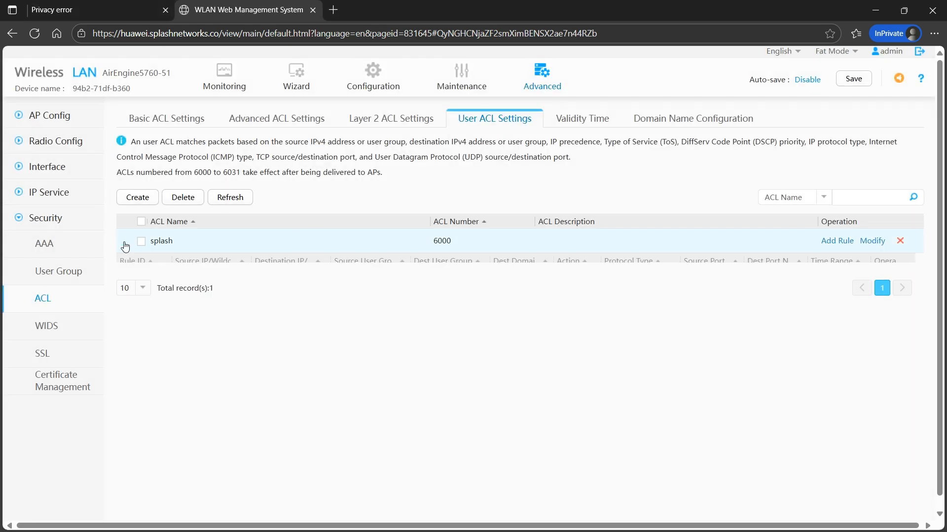
click(837, 241)
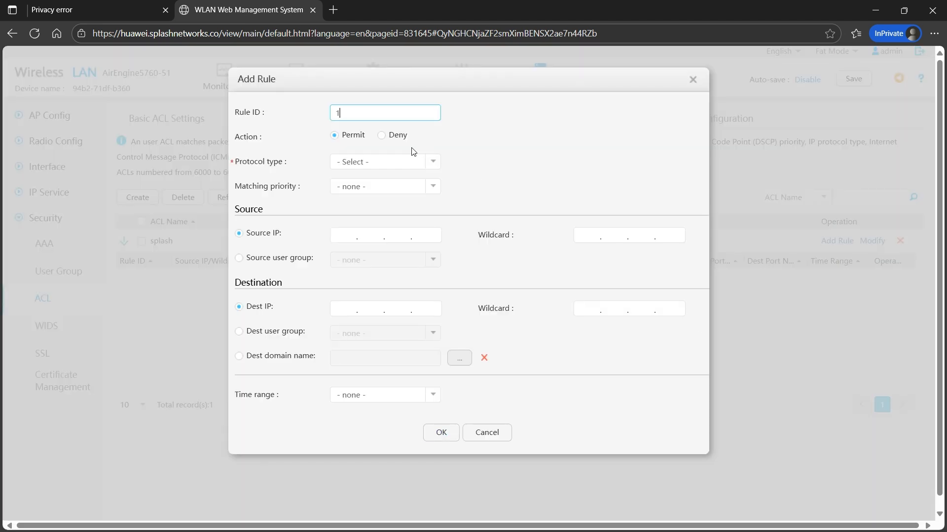
click(432, 162)
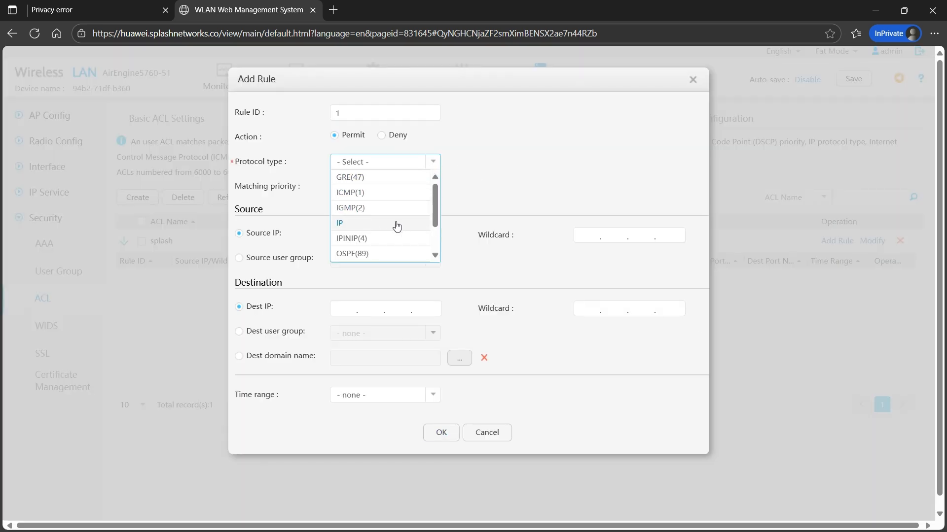
click(397, 225)
click(433, 167)
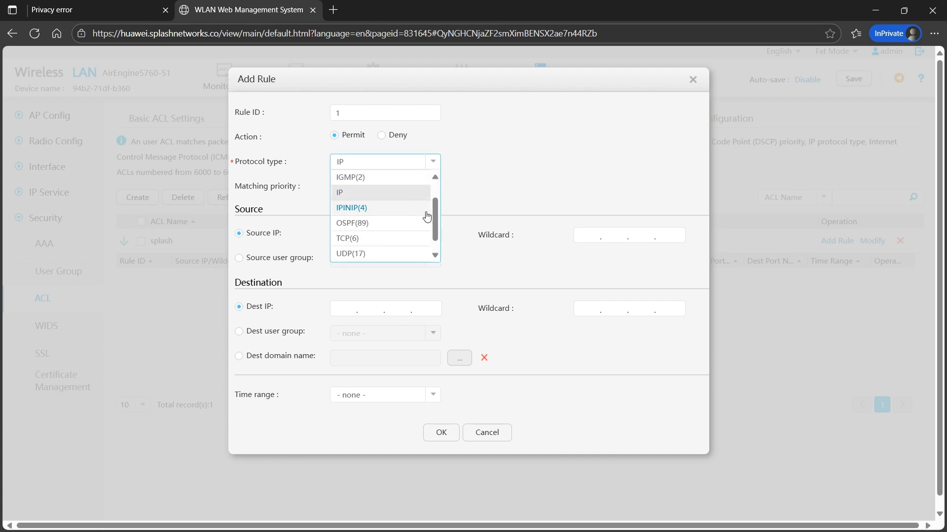
click(407, 253)
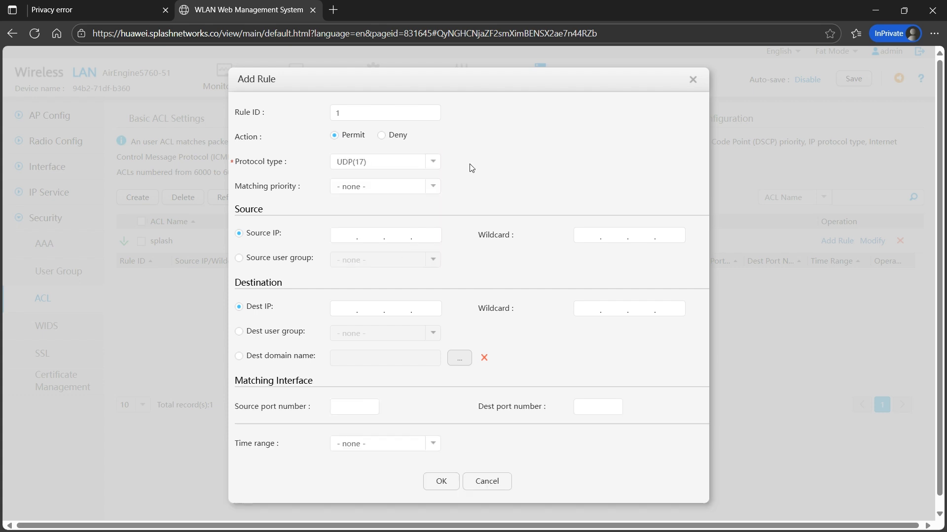
click(599, 407)
click(441, 481)
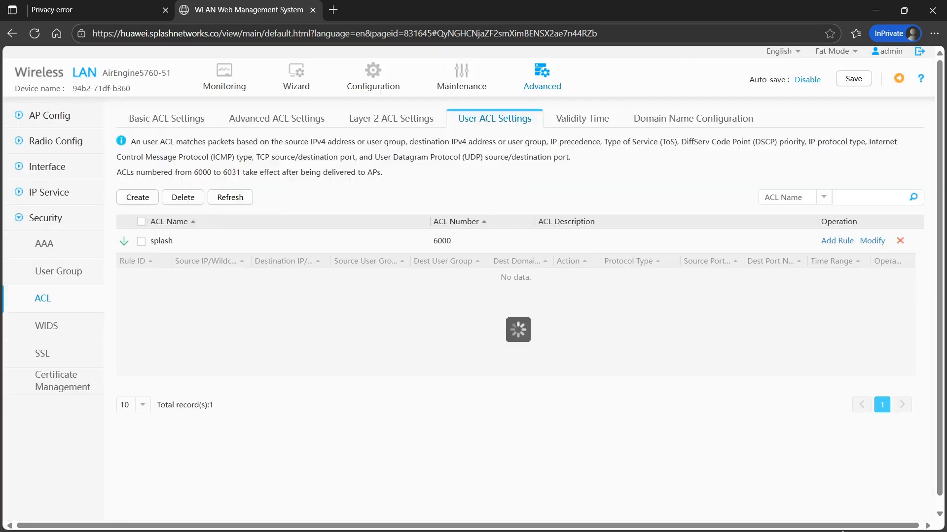
Add rule 2 permitting IP traffic to 192.168.50.1 with wildcard 0.0.0.0
click(838, 241)
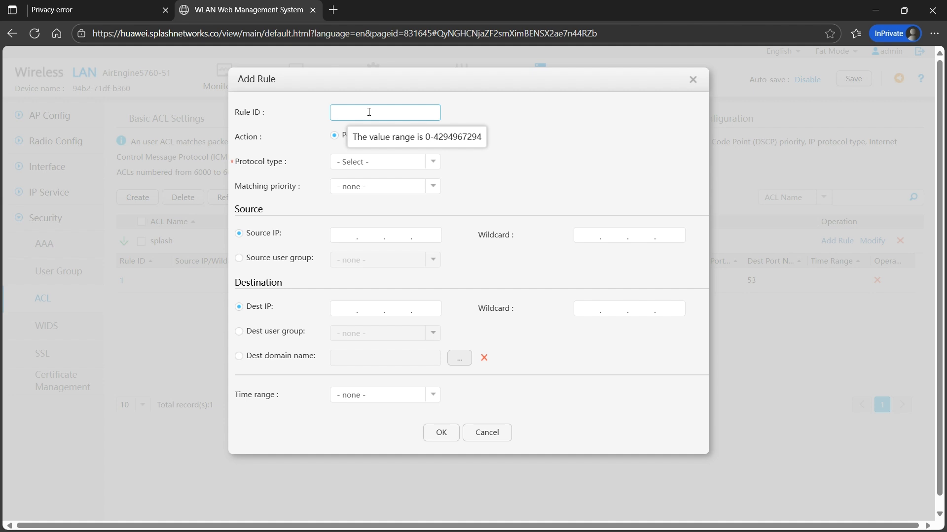
text(2)
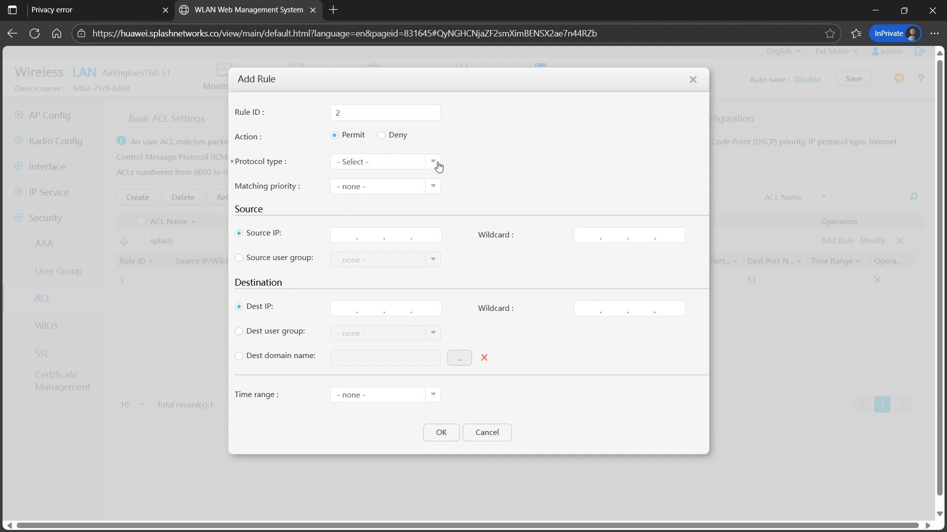
click(436, 163)
click(383, 224)
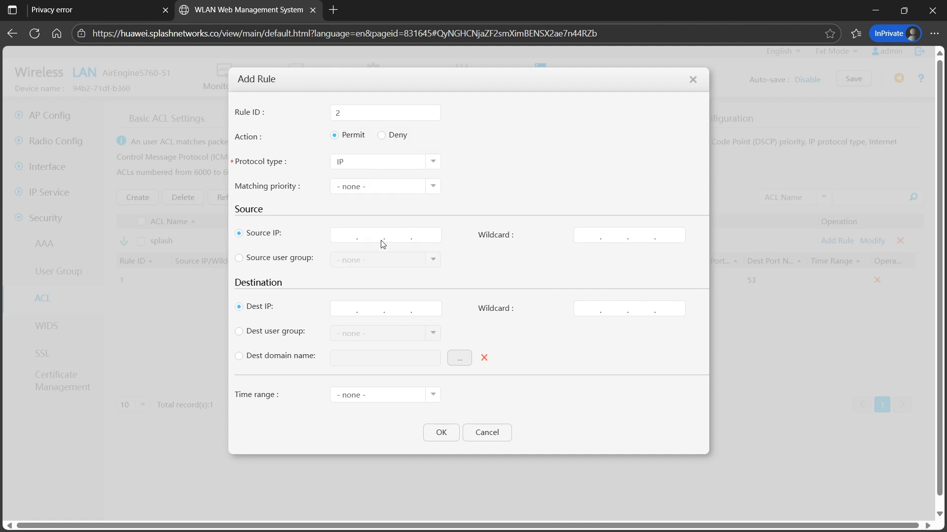
click(343, 308)
text(1)
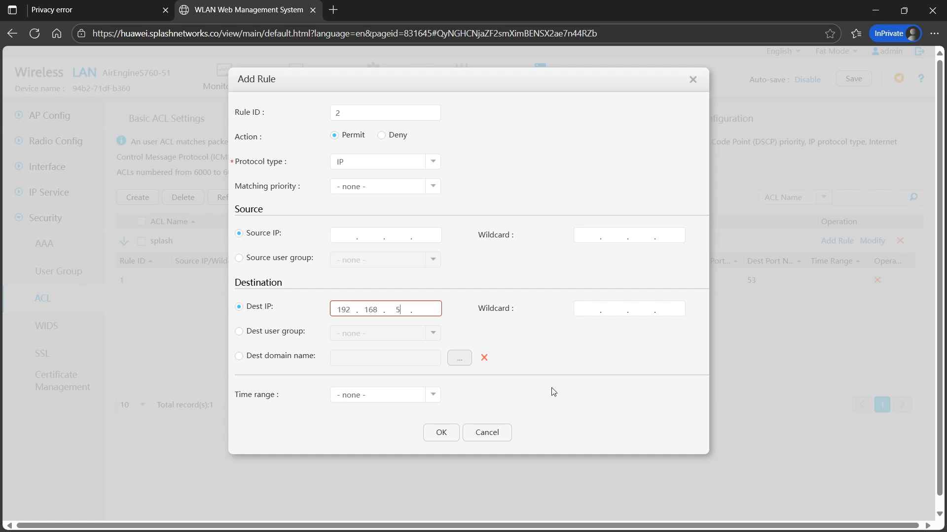
text(92.168.50.1)
text(0.0.0)
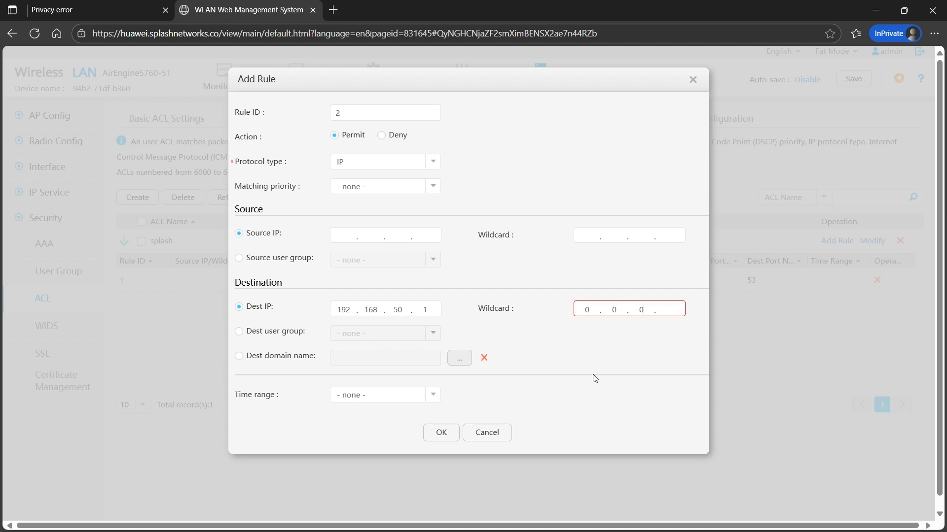
text(.0)
click(455, 438)
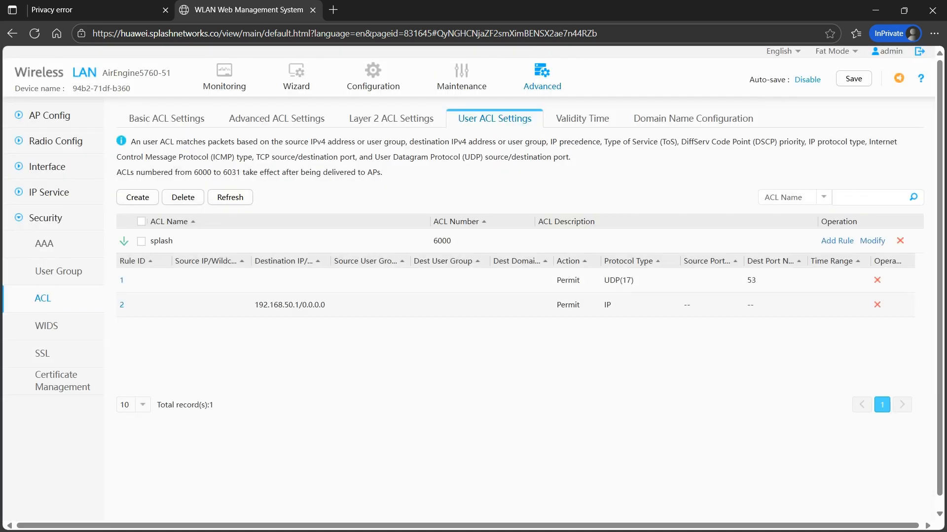
Create global domain name 1 as huawei.splashnetworks.co
click(712, 120)
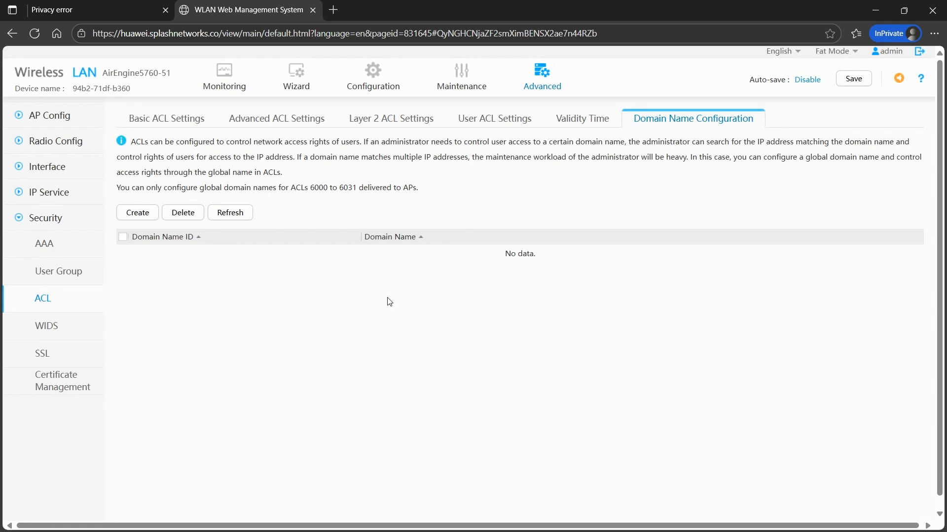
click(130, 213)
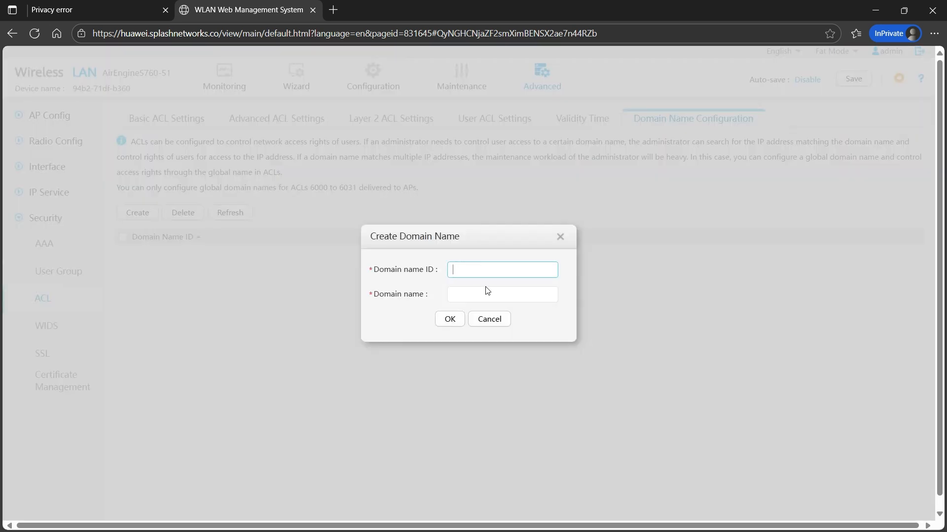
text(1)
click(488, 294)
text(h)
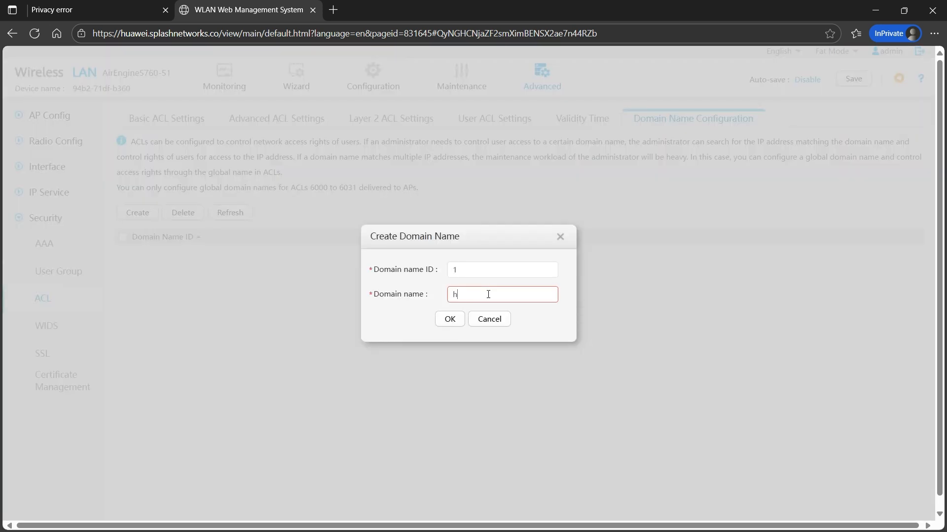
text(uawei.splashnetworks.co)
click(456, 321)
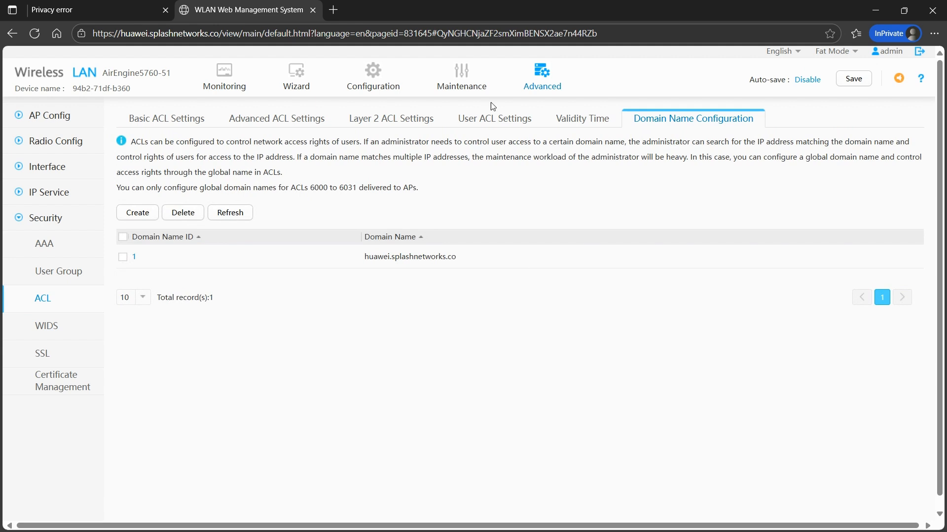
Add rule 3 to the splash ACL permitting IP traffic to domain huawei.splashnetworks.co
click(520, 120)
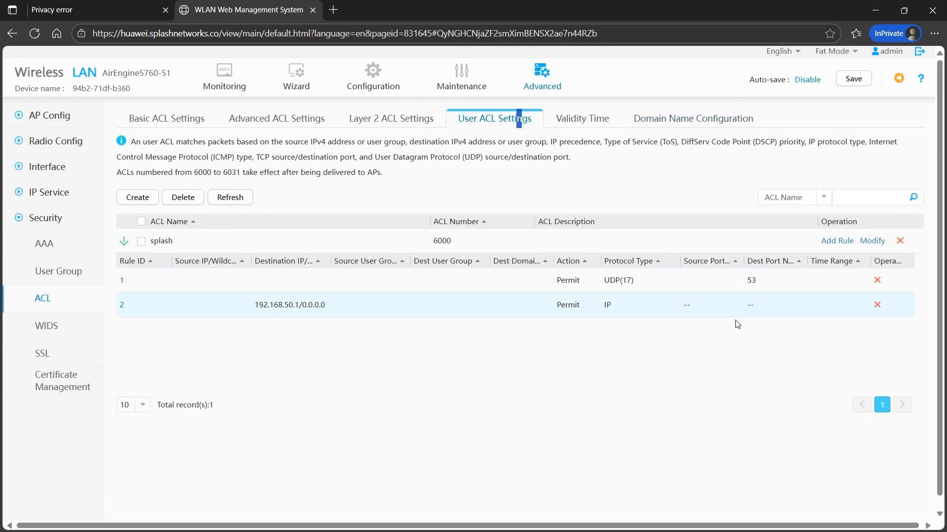
click(842, 240)
click(381, 112)
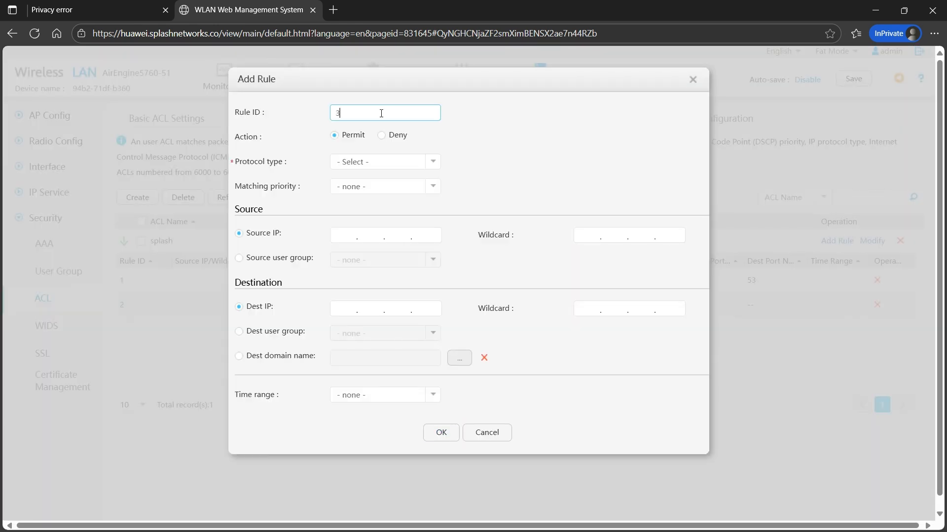
click(278, 357)
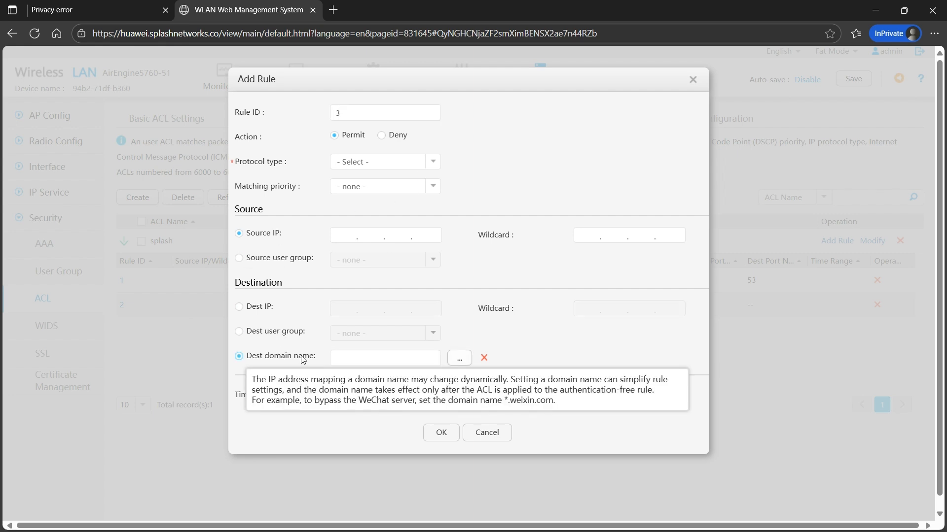
click(466, 361)
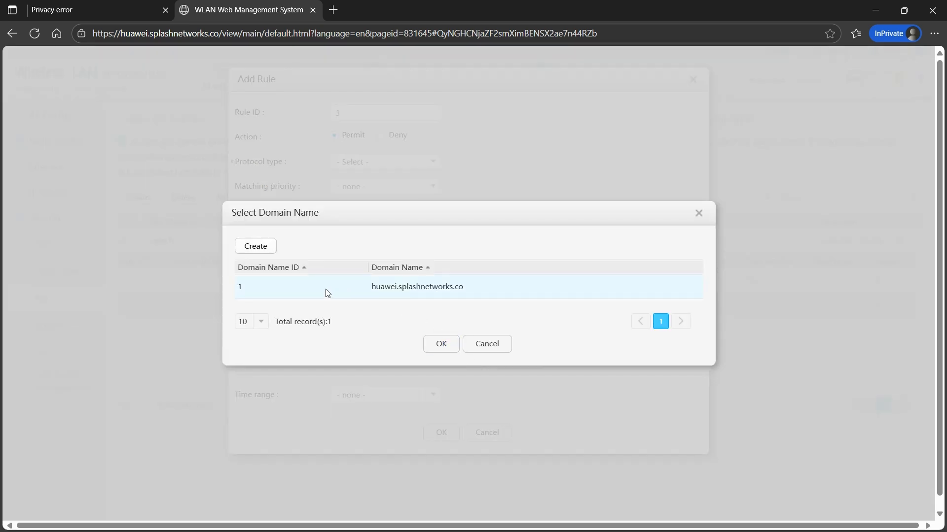
click(327, 291)
click(442, 345)
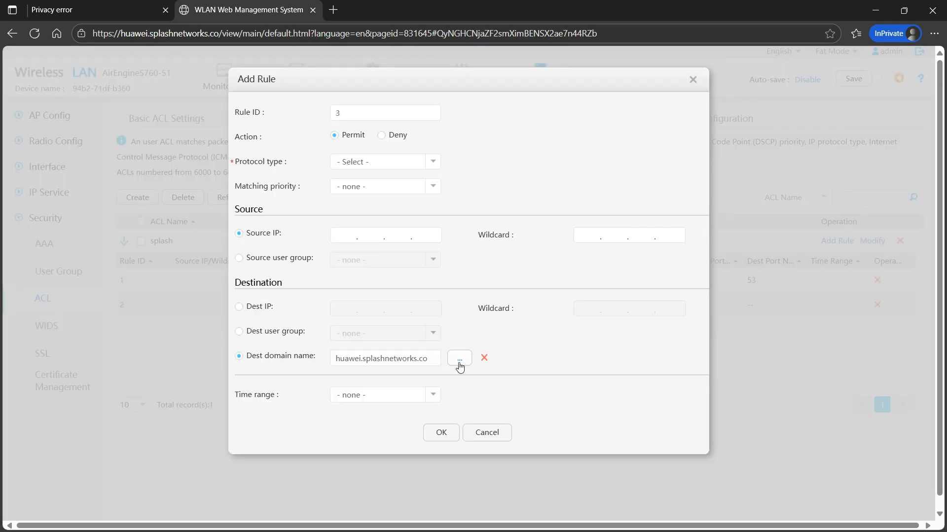
click(432, 163)
click(383, 223)
click(437, 437)
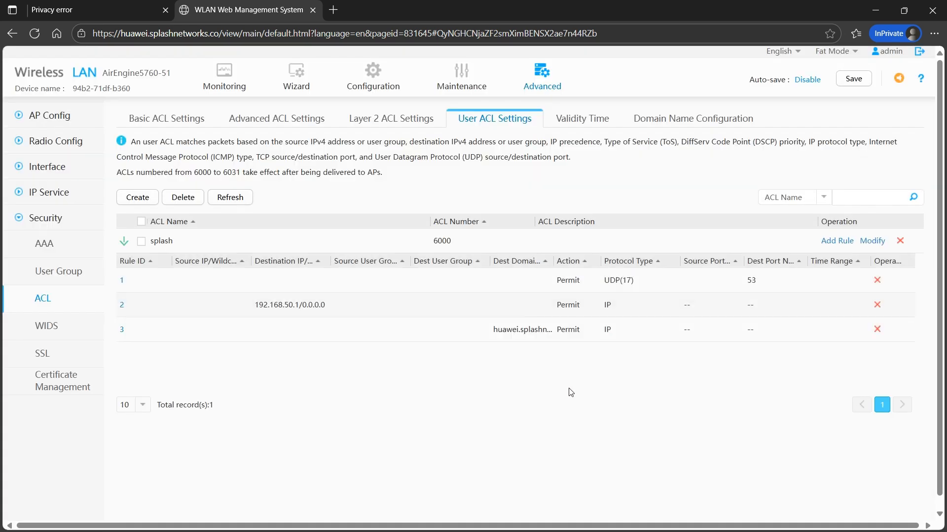
Enable HTTP on the external portal with SSL policy 'splash' on all local gateway addresses, then apply
click(43, 245)
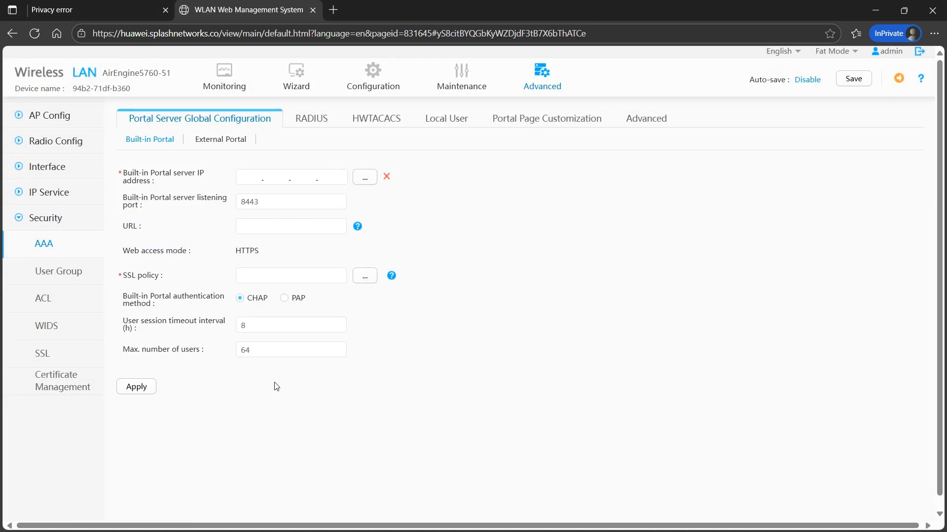
click(213, 140)
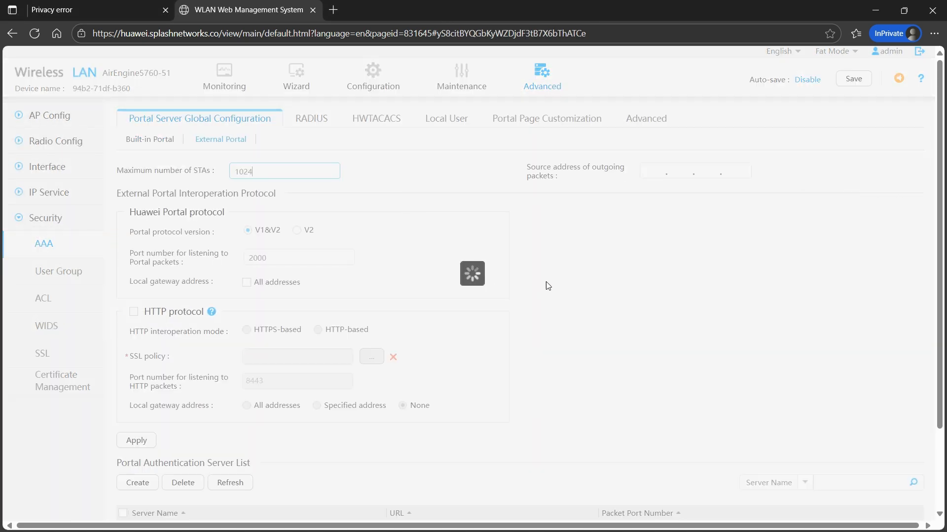
click(133, 312)
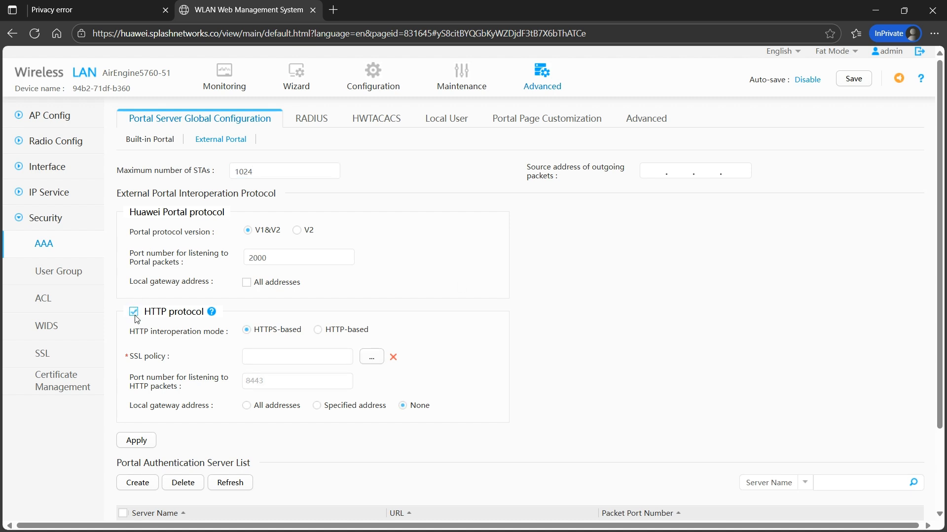
click(378, 356)
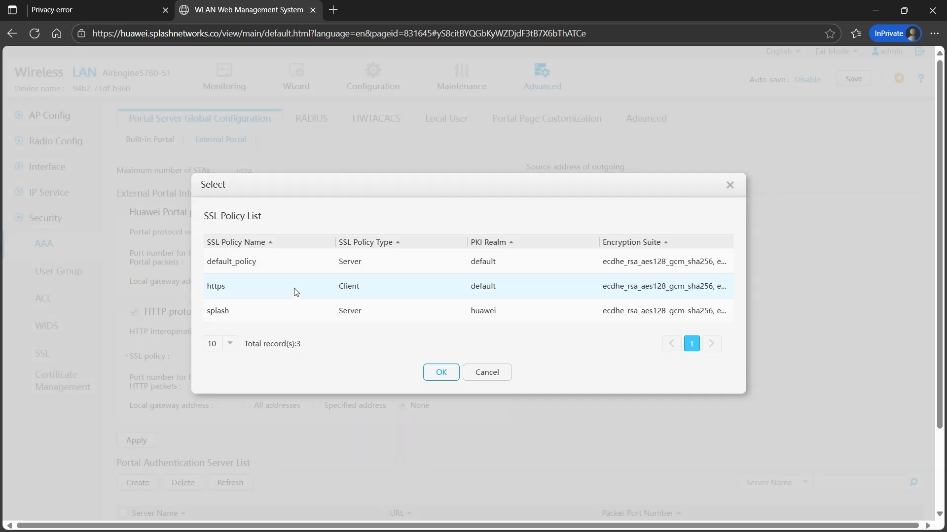
click(290, 310)
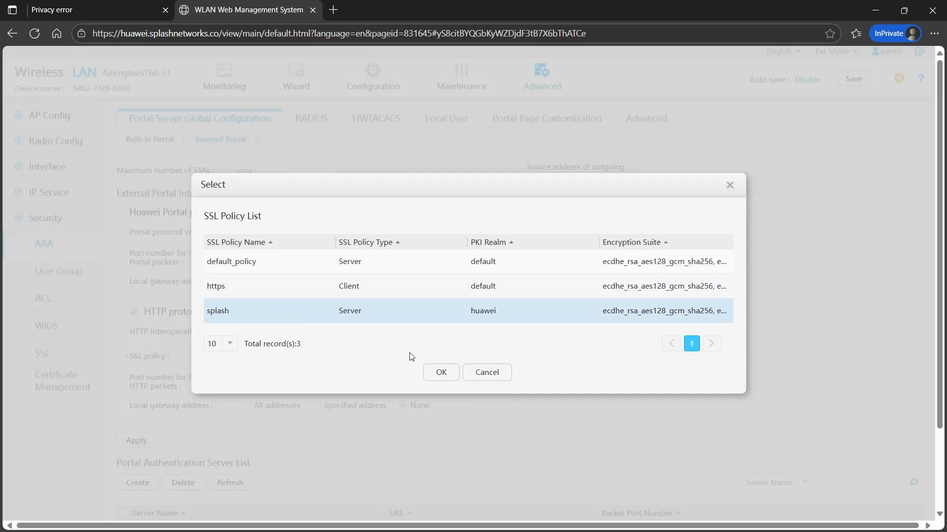
click(438, 376)
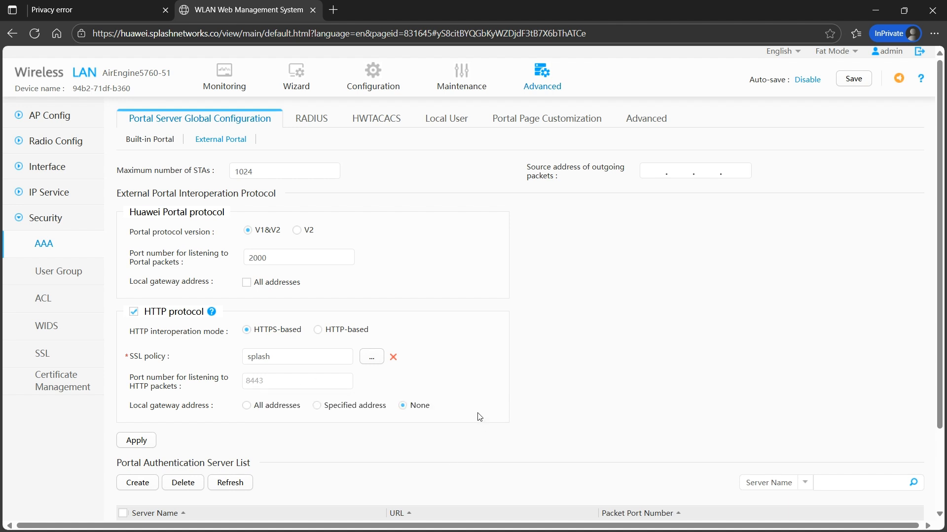
click(285, 409)
click(431, 333)
scroll(538, 301, down, 2)
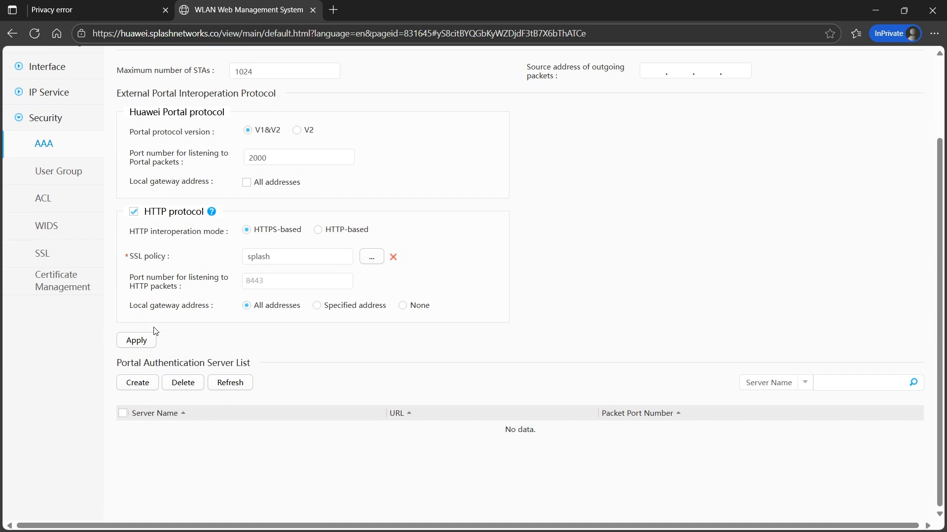
click(138, 340)
Create the 'splash' portal server with server IP 91.134.75.221 and HTTP/HTTPS protocol
click(138, 384)
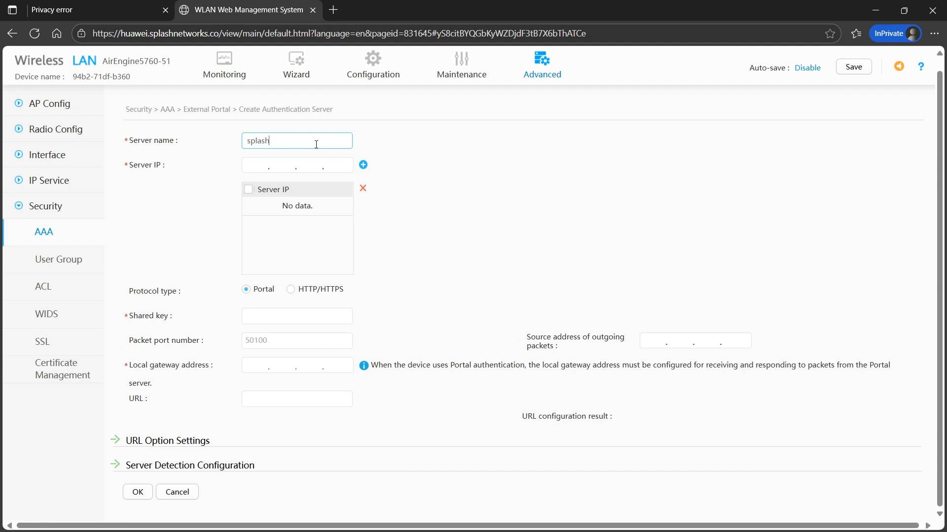
click(248, 165)
text(91.134.75.221)
click(364, 165)
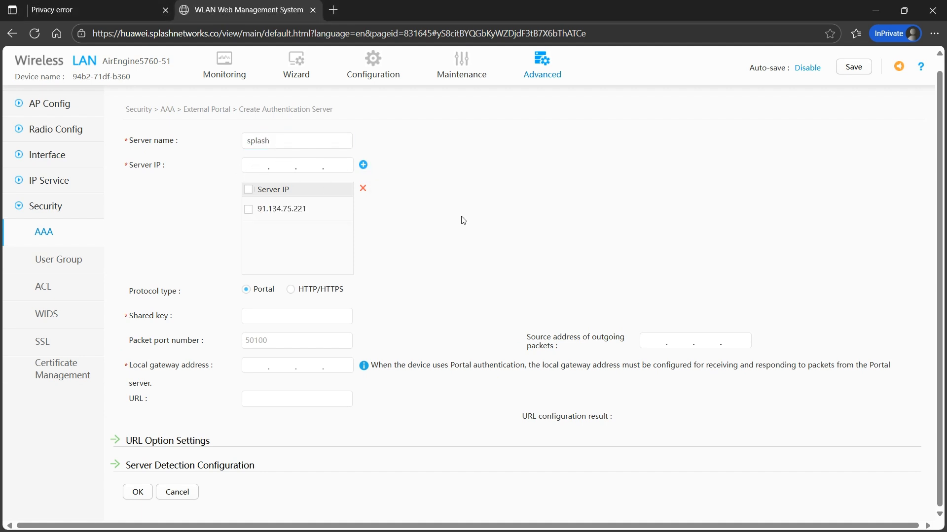
click(291, 290)
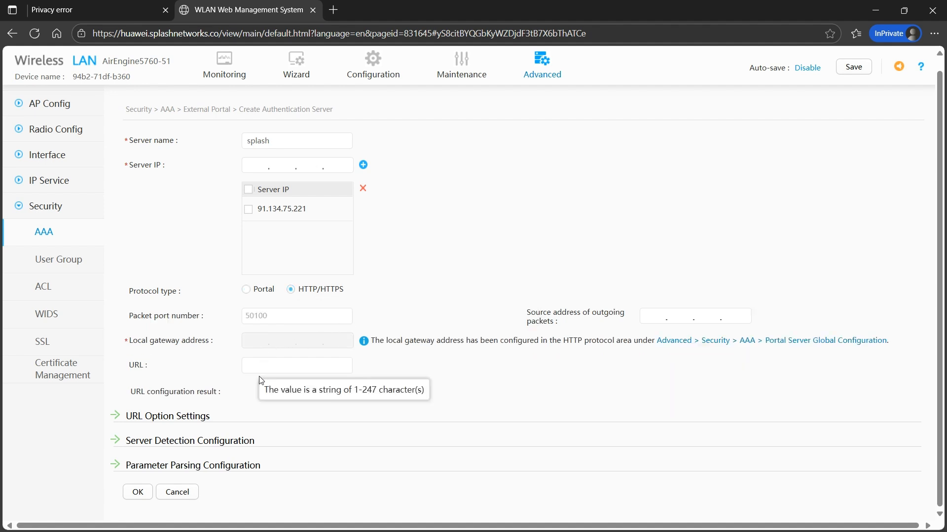
key(alt+Tab)
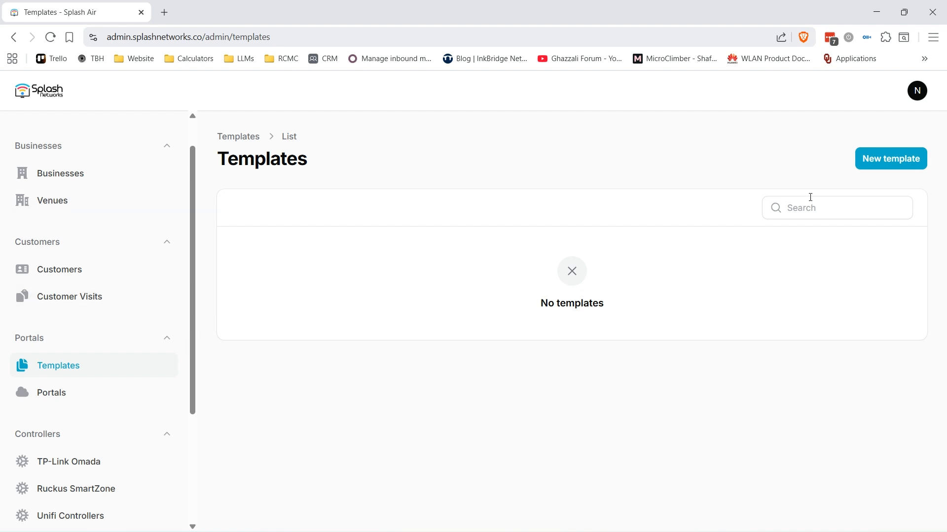
Create a Splash Air template named 'huawei' without the Phone and Company fields
click(877, 167)
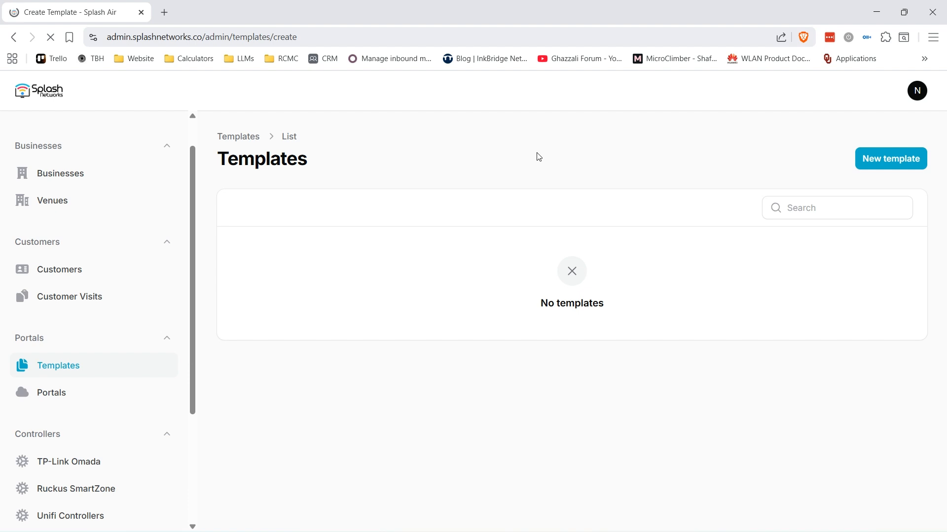
click(361, 284)
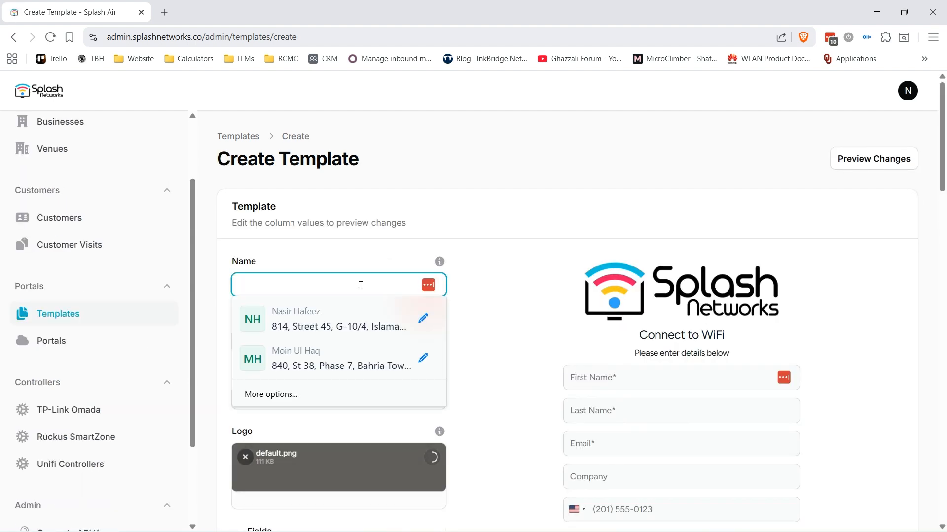
text(huawei)
click(487, 286)
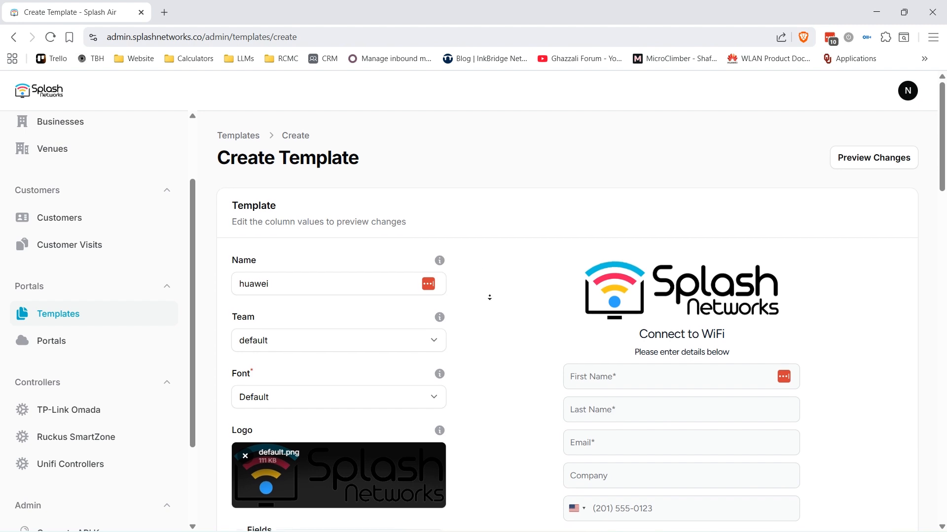
scroll(490, 286, down, 4)
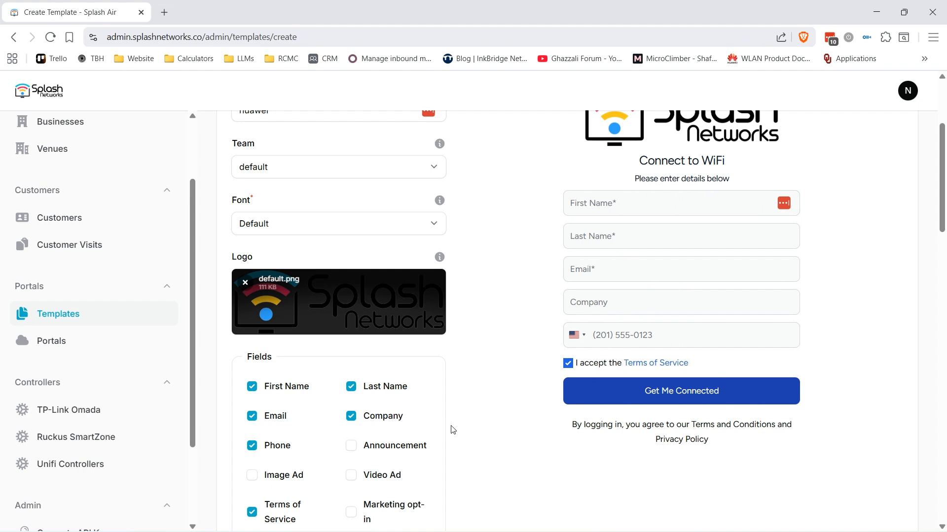
click(253, 446)
click(353, 420)
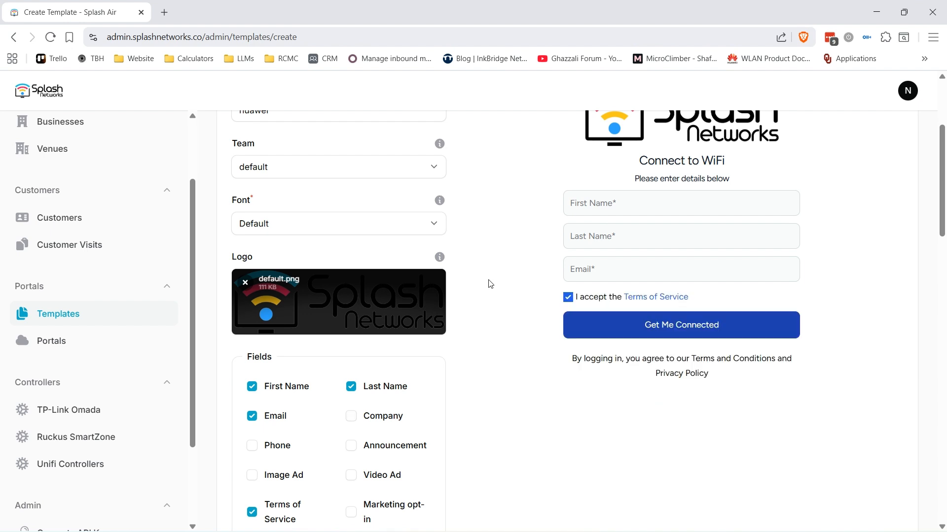
middle_click(485, 336)
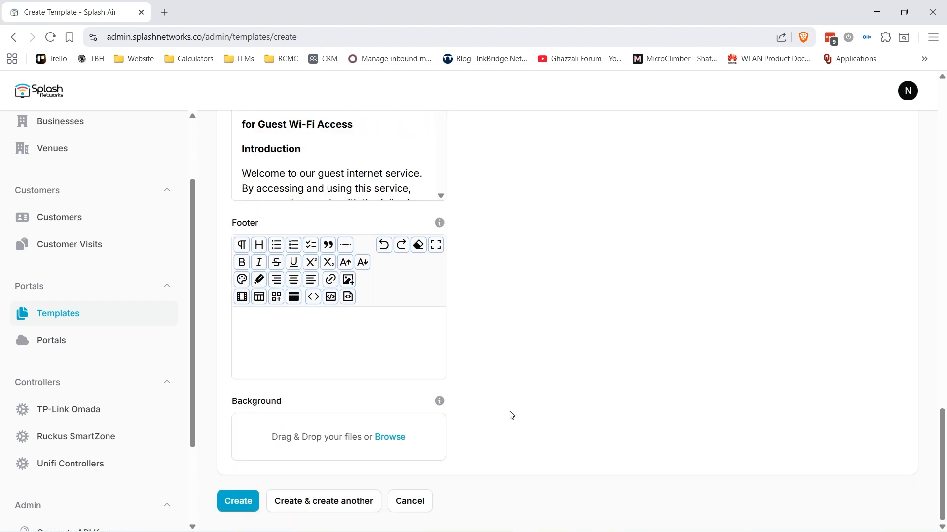
click(238, 501)
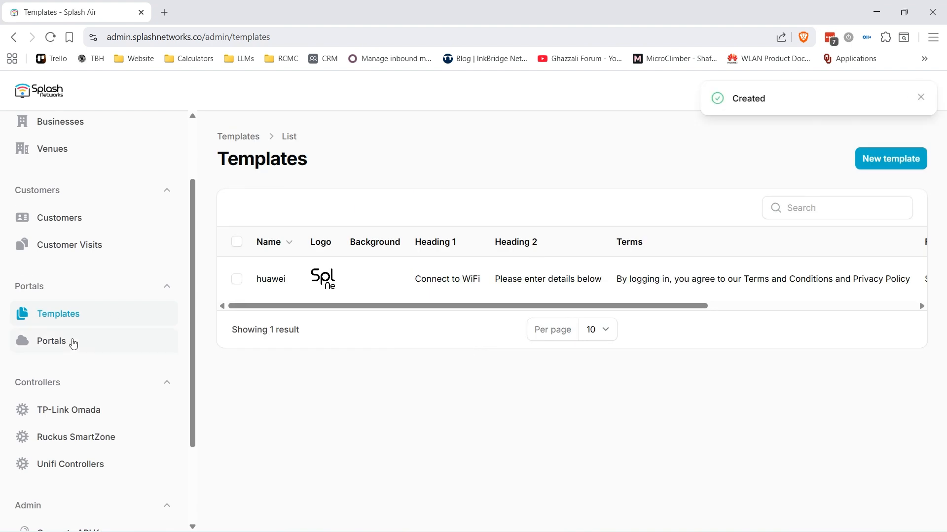
click(48, 343)
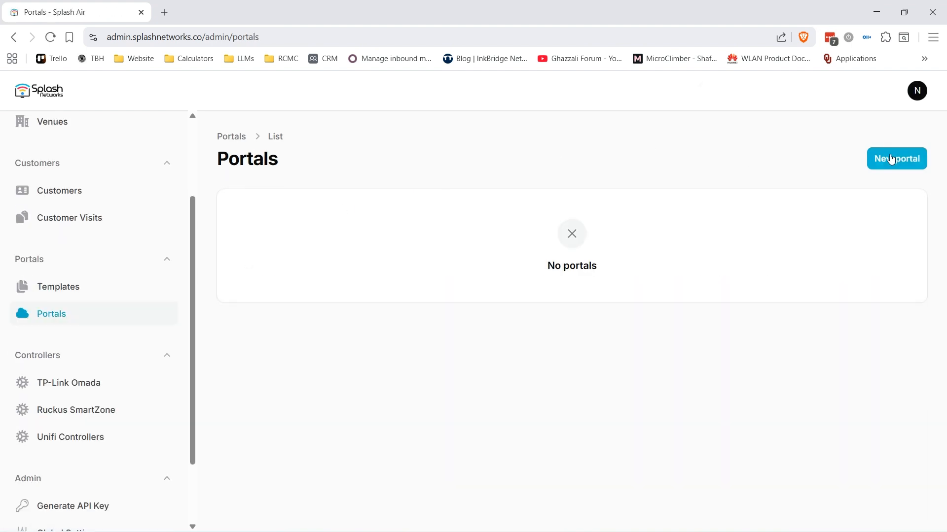
Name the new portal 'huawei portal' with business Splash, venue Splash HQ and hardware Huawei
click(356, 226)
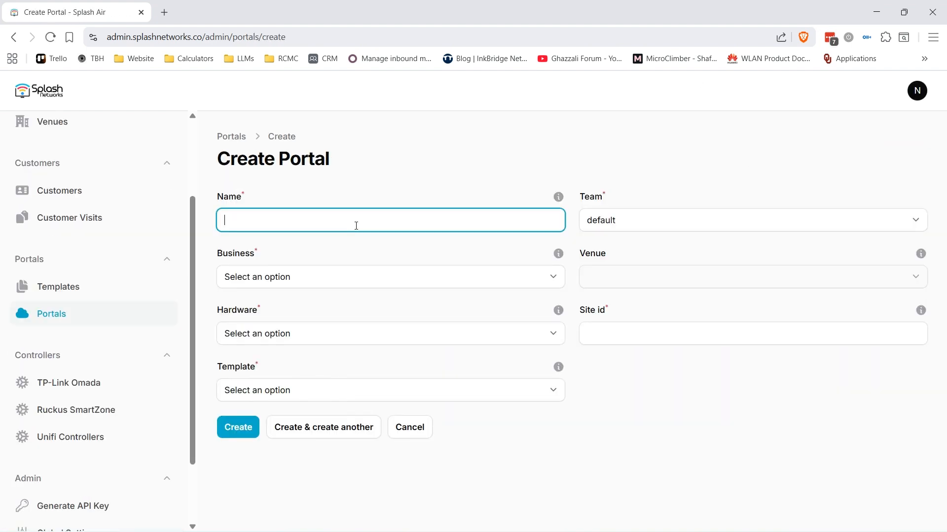
text(huawei portal)
click(315, 288)
click(270, 312)
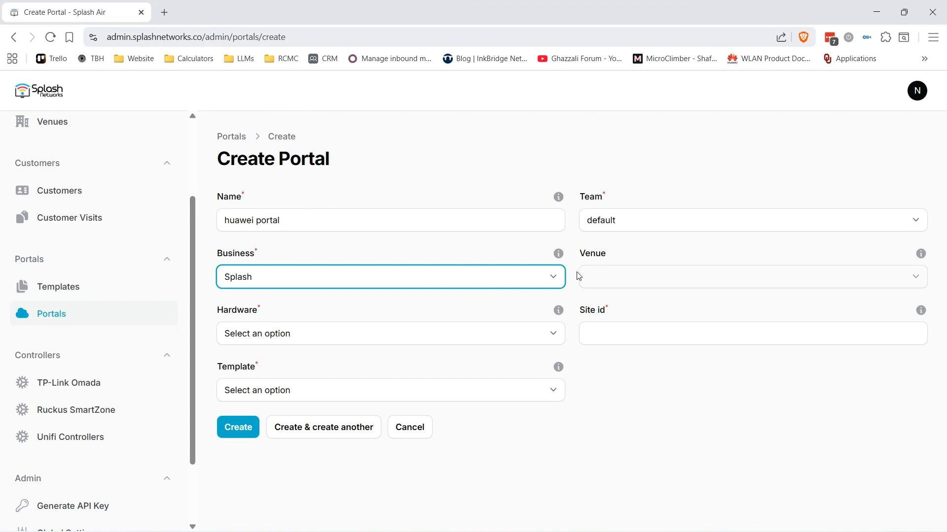
click(635, 280)
click(616, 312)
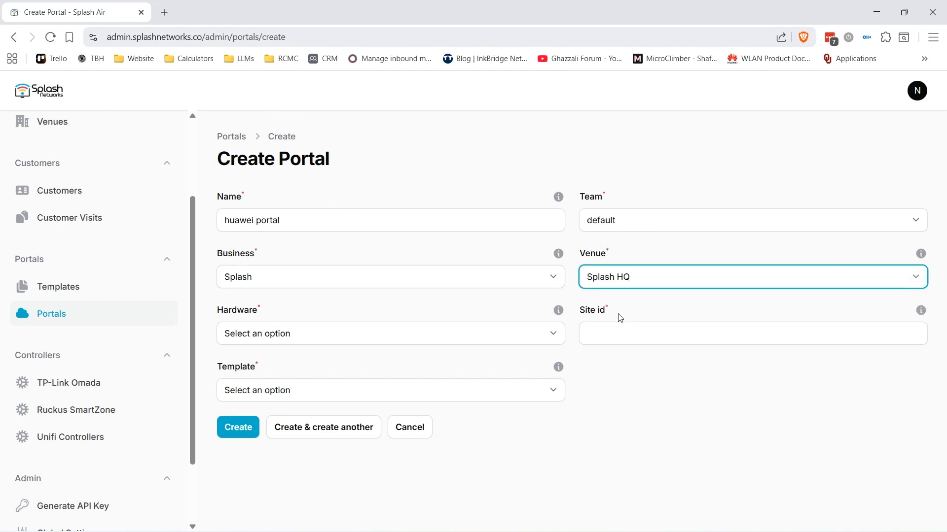
click(259, 337)
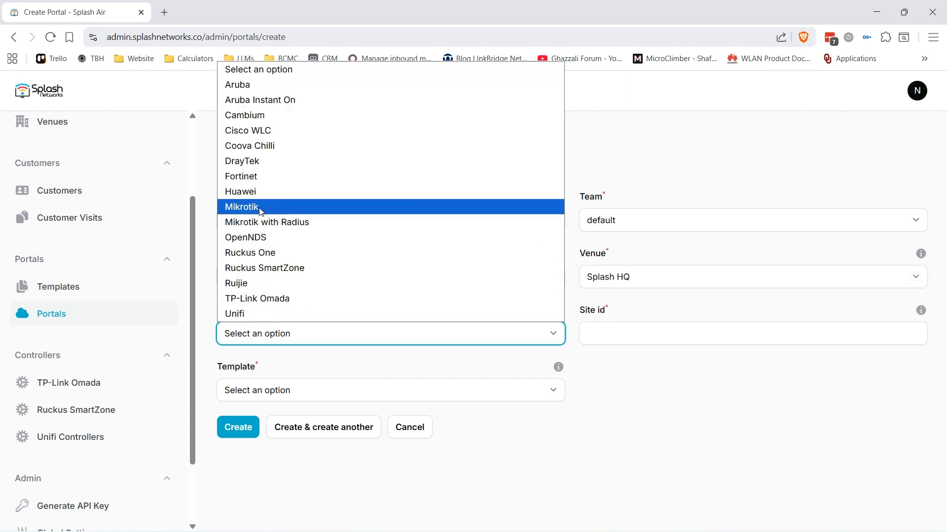
click(261, 195)
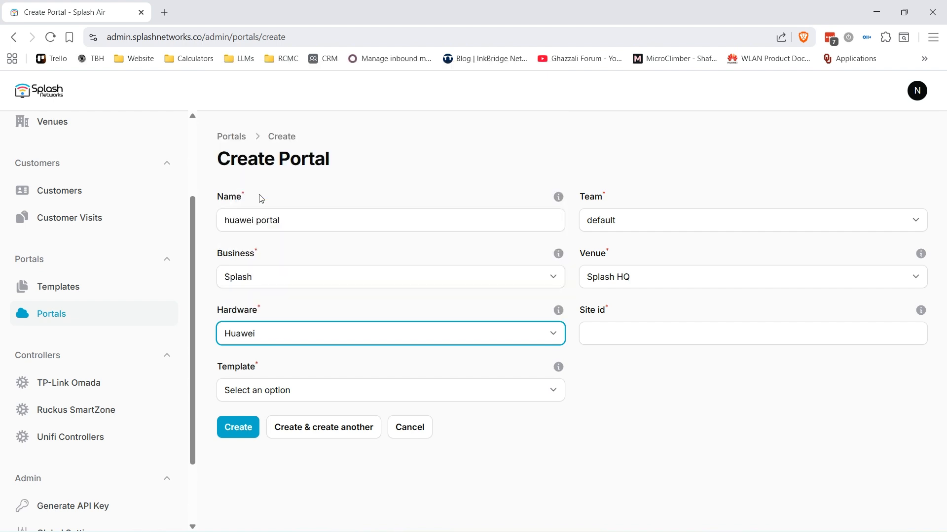
Set site id h1 and template huawei, copy the Guest Portal URL, and create the portal
click(625, 331)
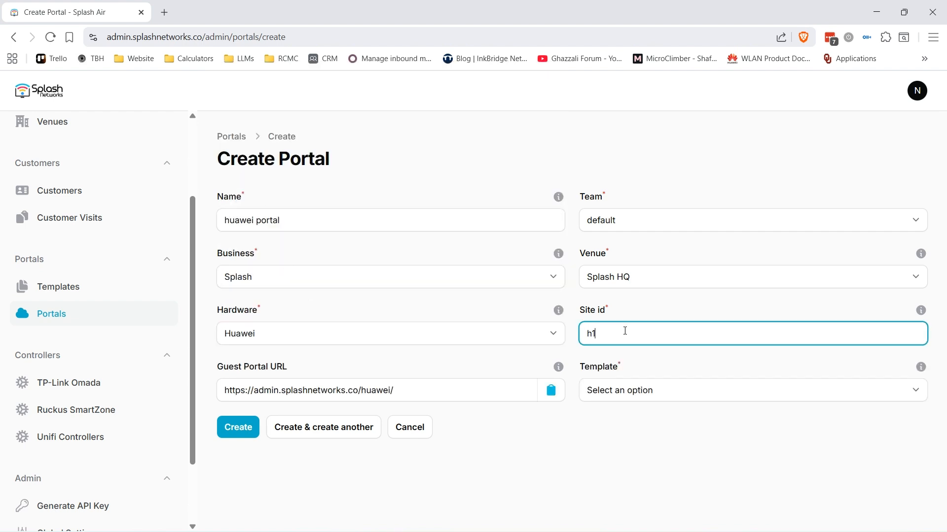
click(617, 392)
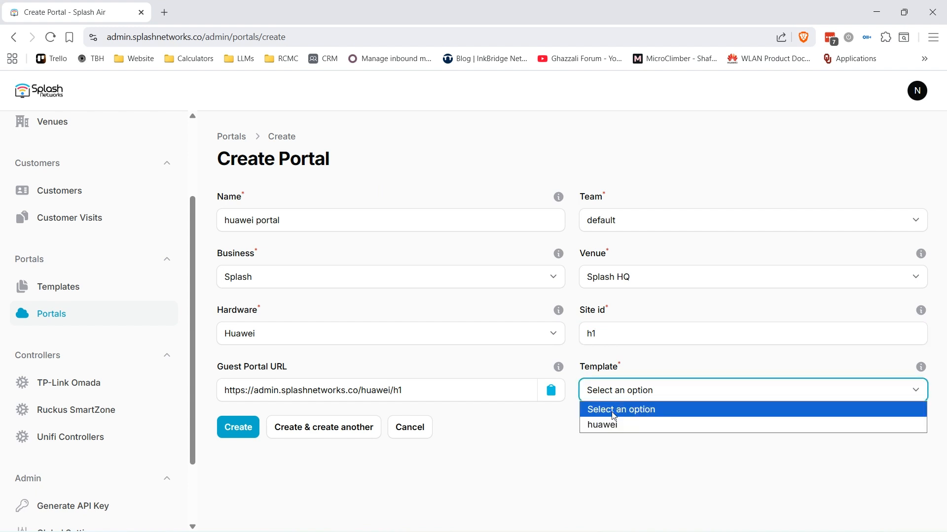
click(597, 425)
click(552, 391)
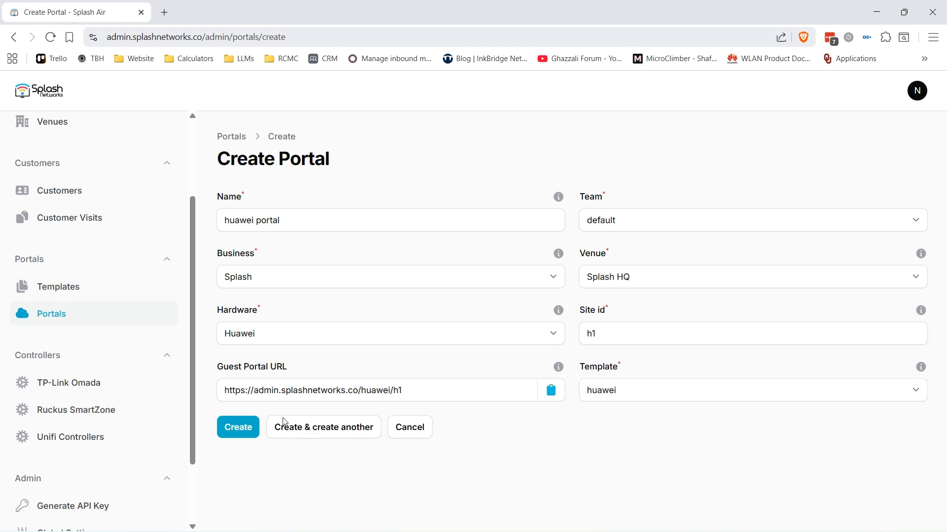
click(239, 427)
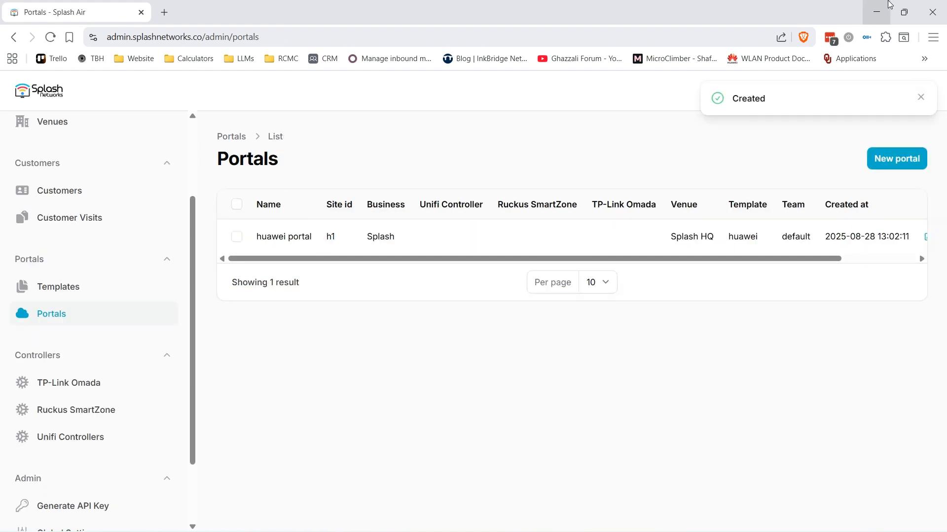
Paste the copied guest portal URL into the splash server's URL field
click(876, 12)
click(317, 368)
key(ctrl+v)
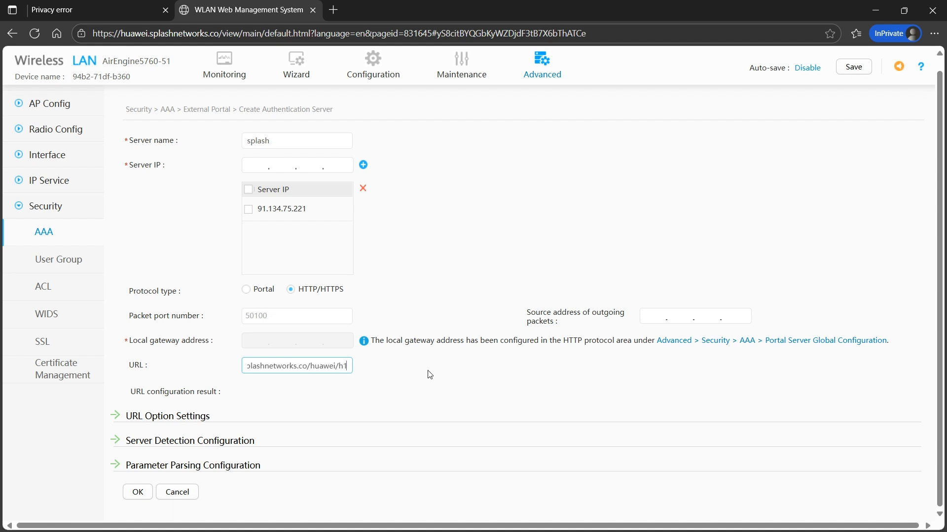
Enable the User IP and User MAC URL keywords as 'userip' and 'usermac'
click(111, 416)
scroll(572, 389, down, 4)
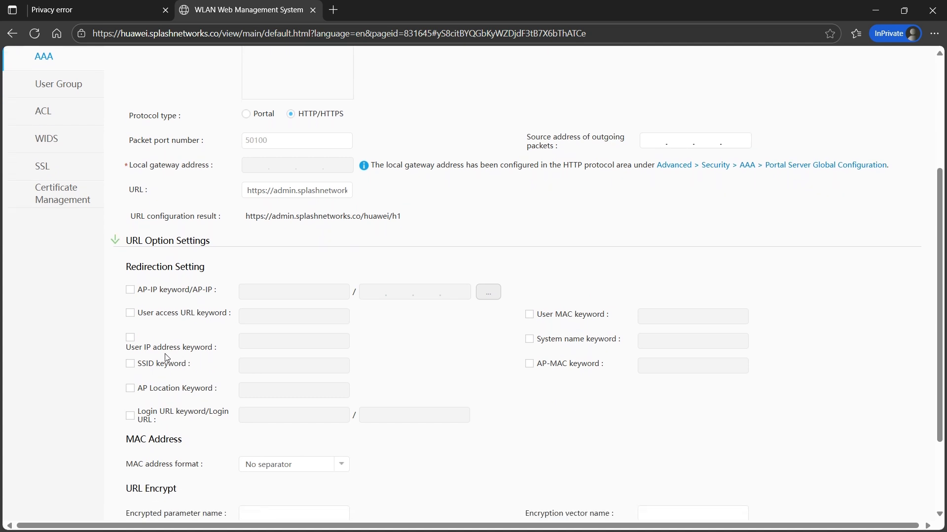
click(130, 338)
click(256, 342)
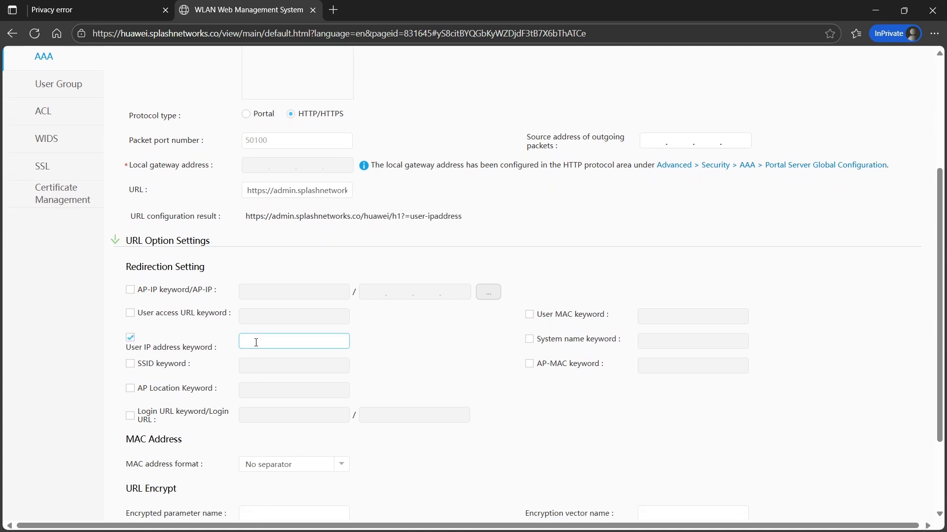
text(userip)
click(604, 310)
click(653, 315)
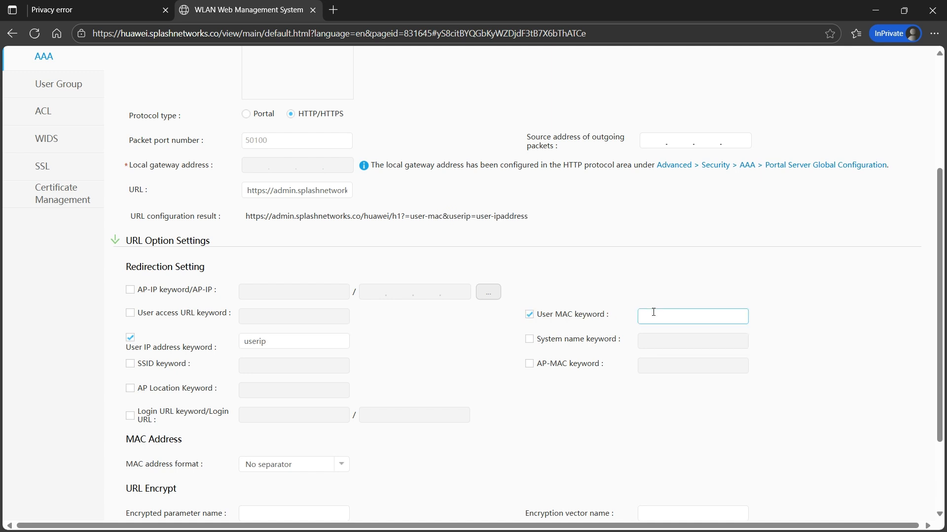
text(usermac)
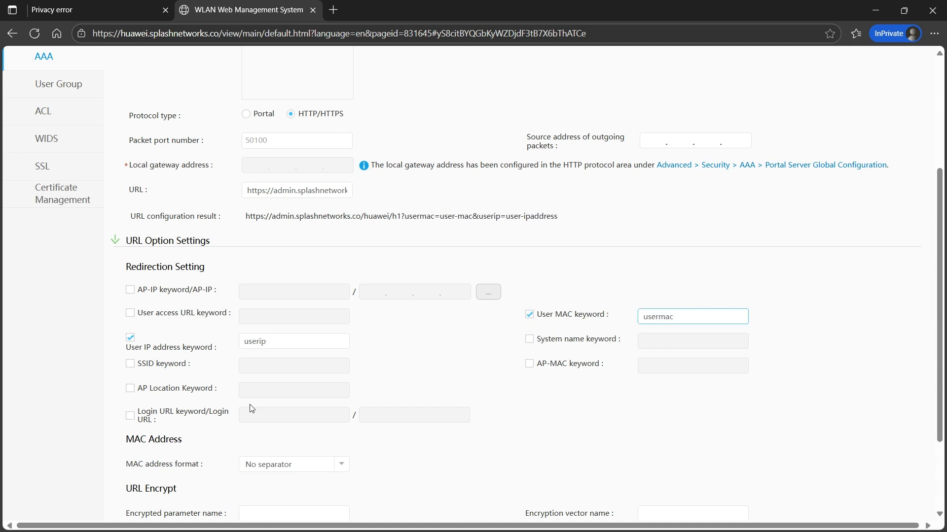
click(143, 416)
click(255, 413)
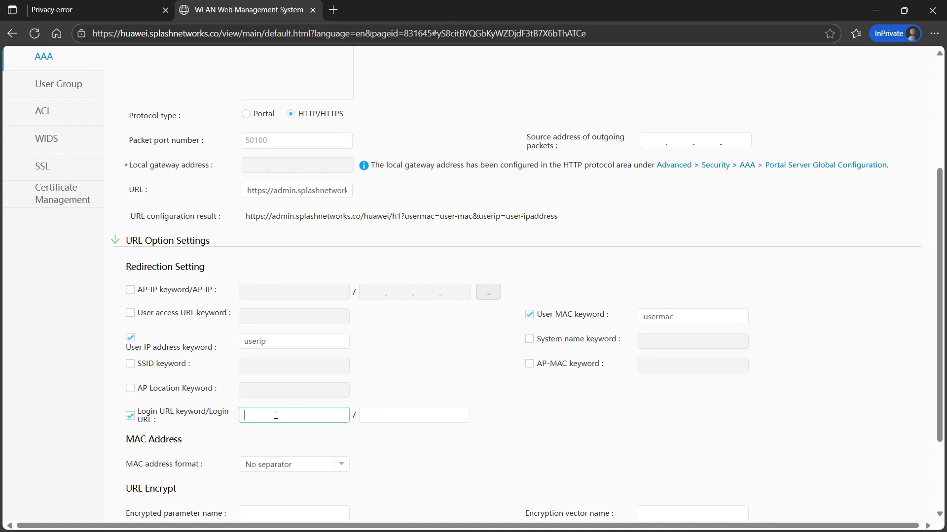
text(url)
click(446, 417)
text(h)
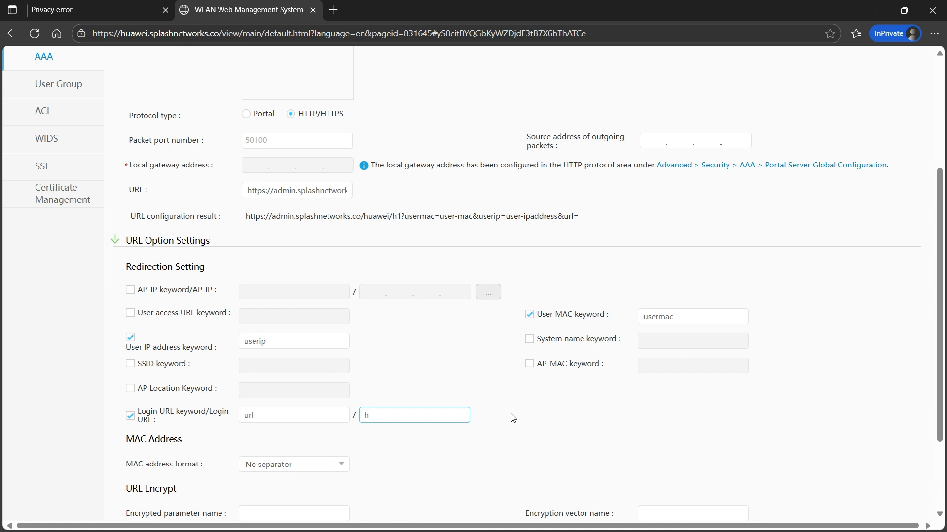
text(ttps://huawei.splashnetwork)
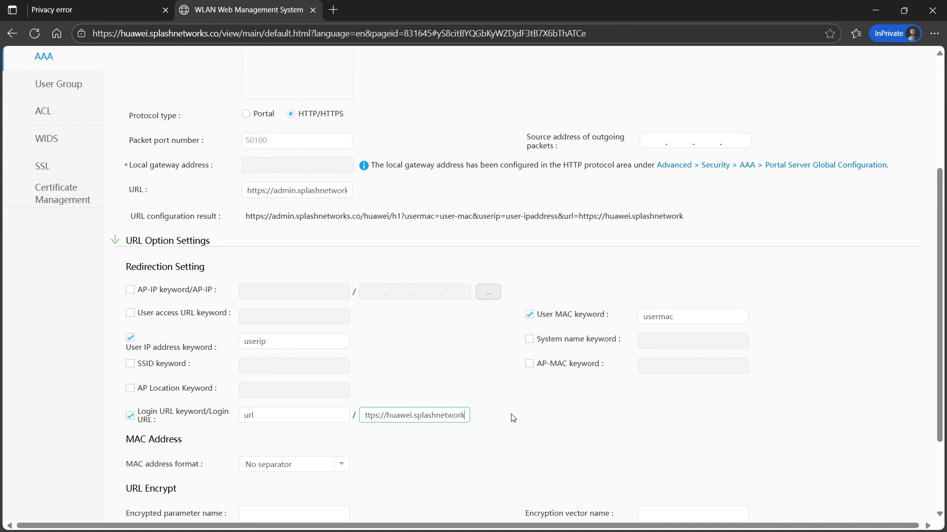
text(s.co:8443)
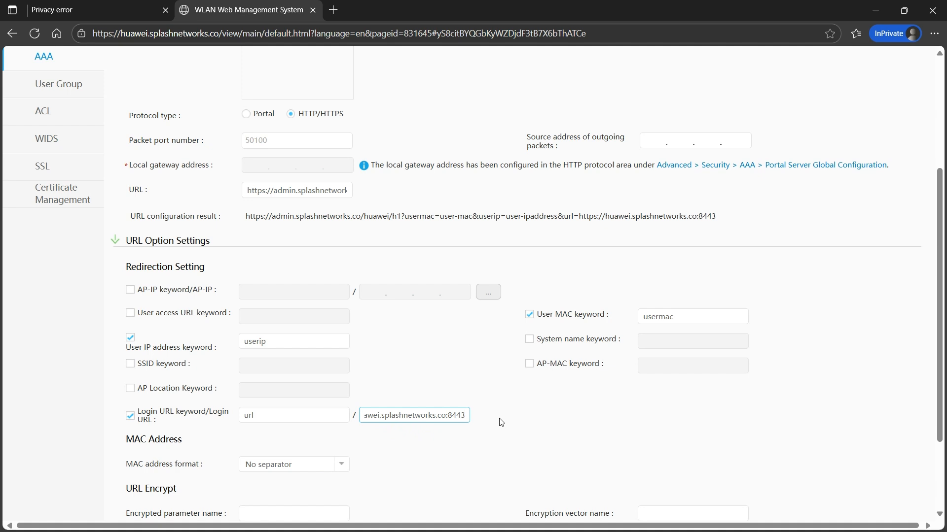
click(508, 418)
scroll(502, 429, down, 2)
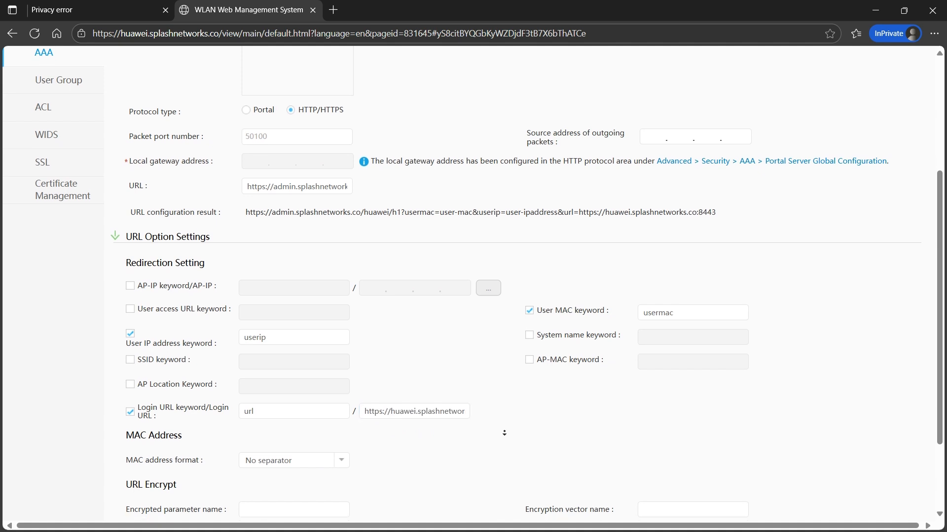
scroll(500, 449, down, 1)
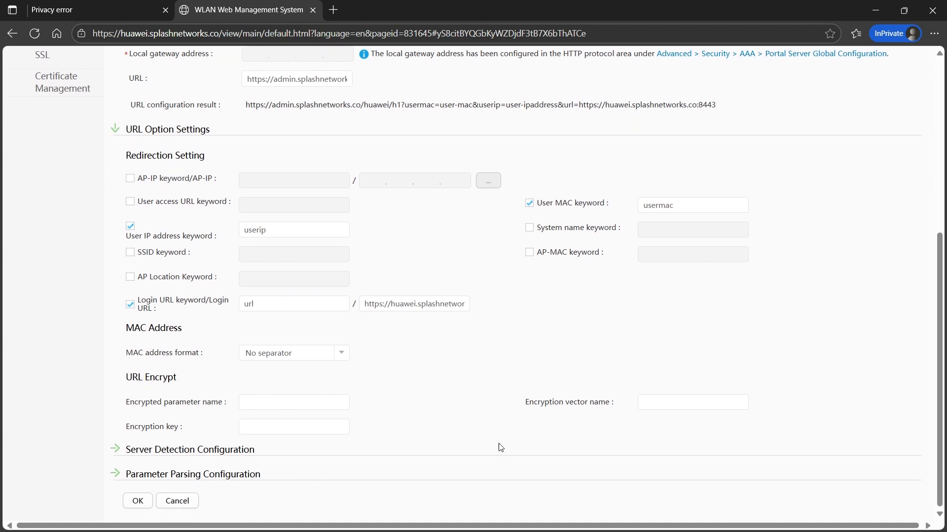
click(118, 452)
scroll(117, 459, down, 1)
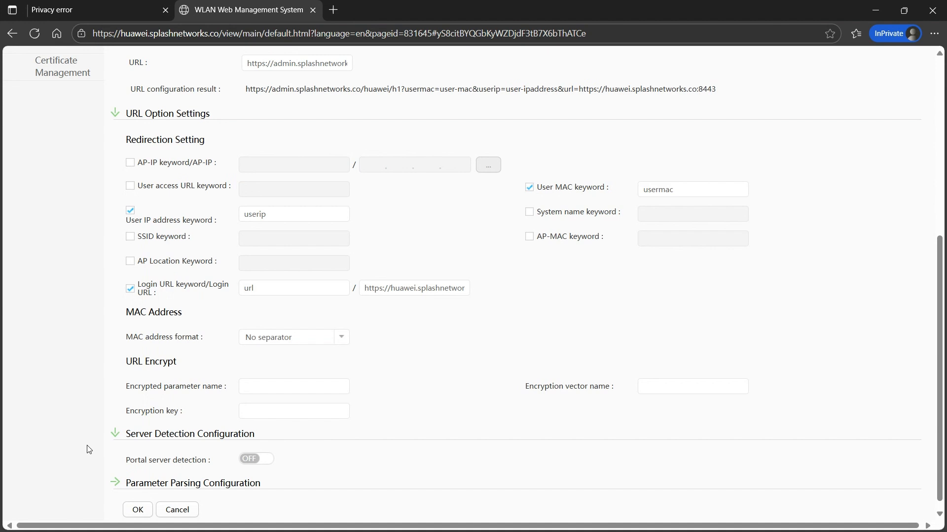
click(117, 483)
scroll(395, 406, down, 3)
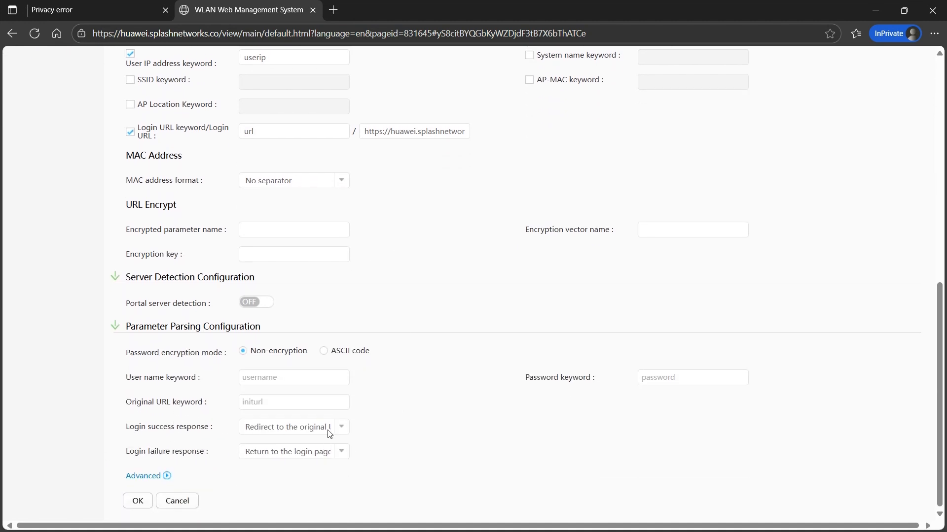
click(330, 434)
click(315, 442)
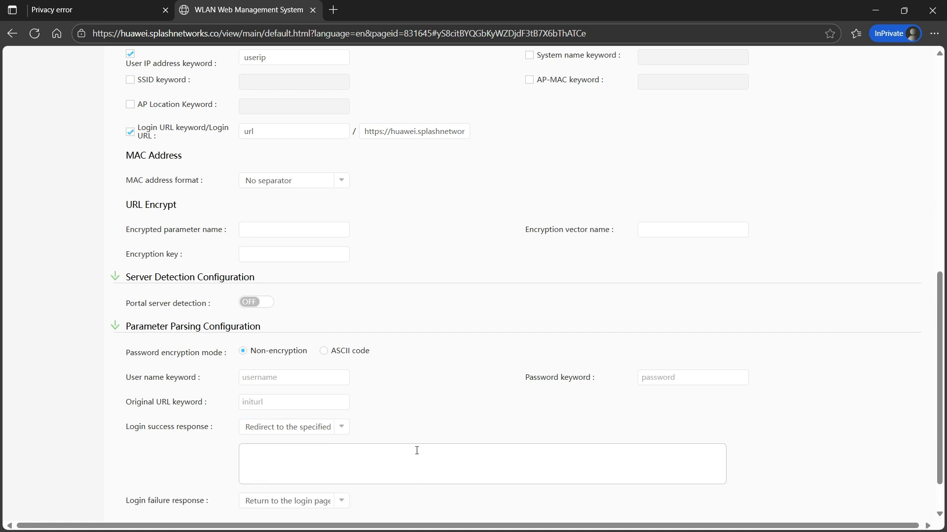
click(351, 459)
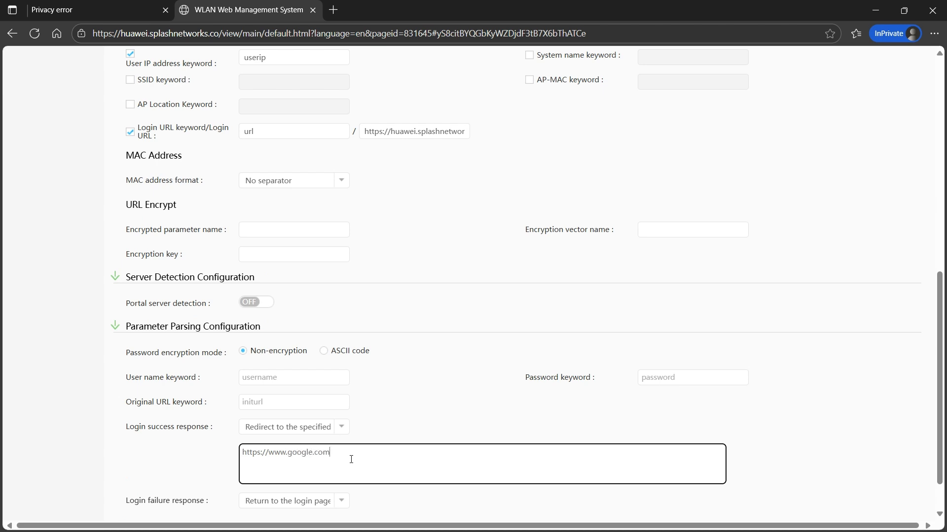
scroll(804, 397, down, 1)
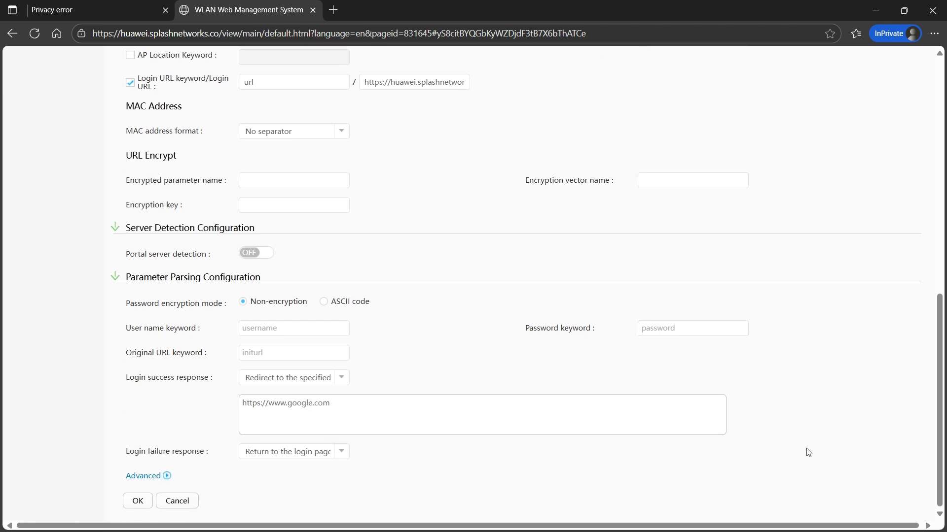
click(137, 501)
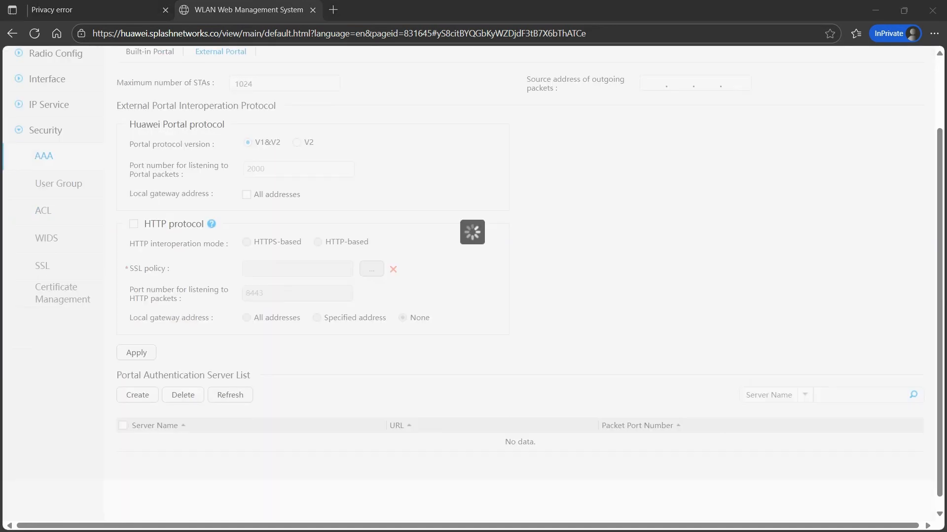
Start a RADIUS server profile named 'splash' with its shared key, and begin adding a server
click(695, 238)
scroll(695, 238, up, 1)
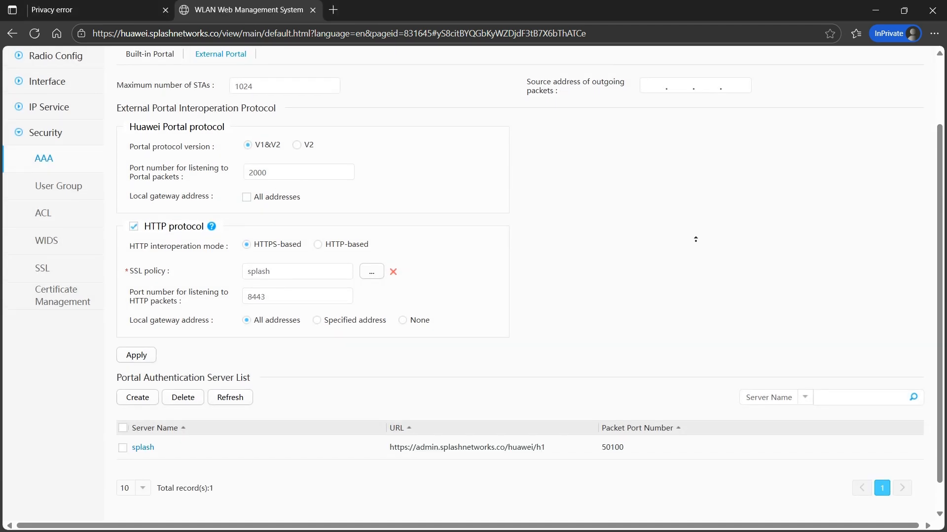
click(314, 75)
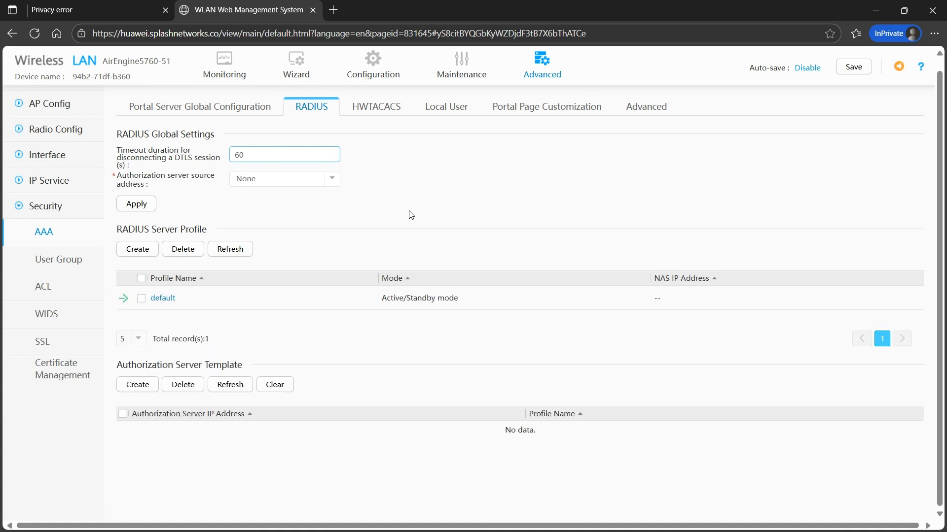
click(137, 249)
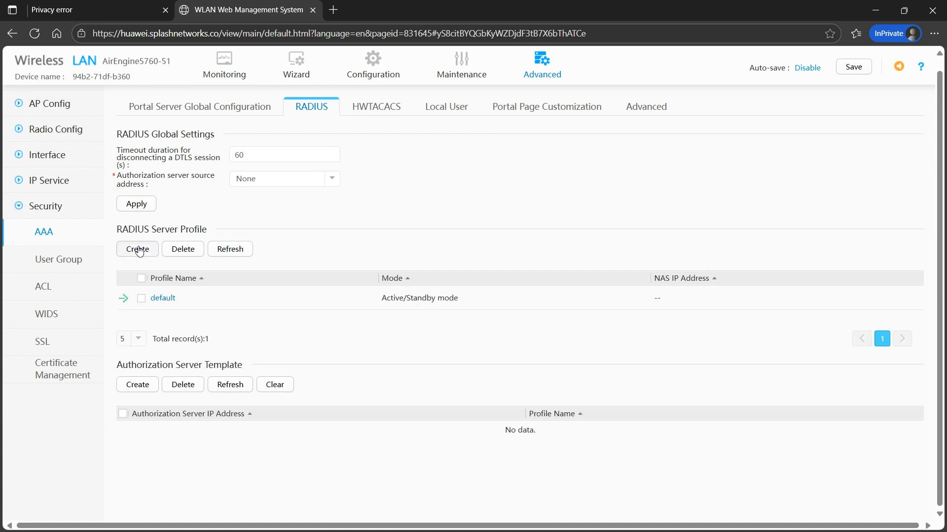
click(413, 208)
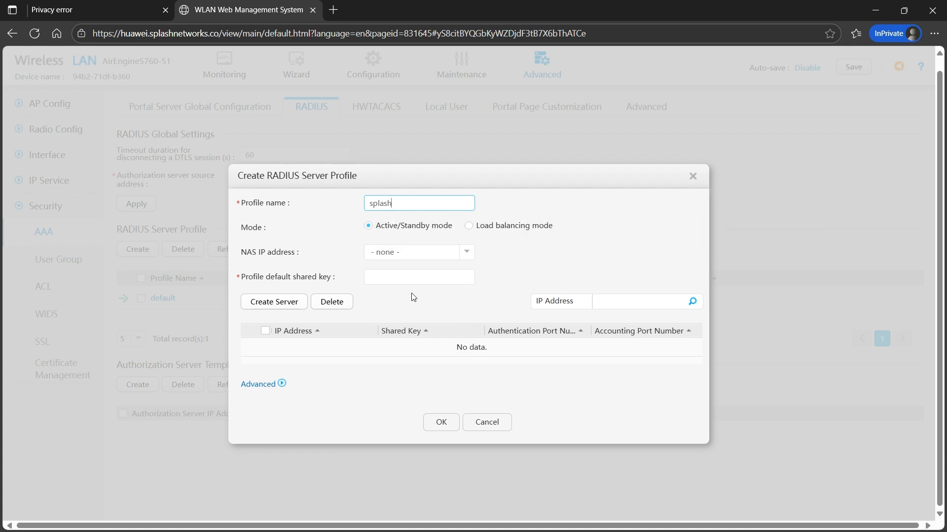
click(401, 281)
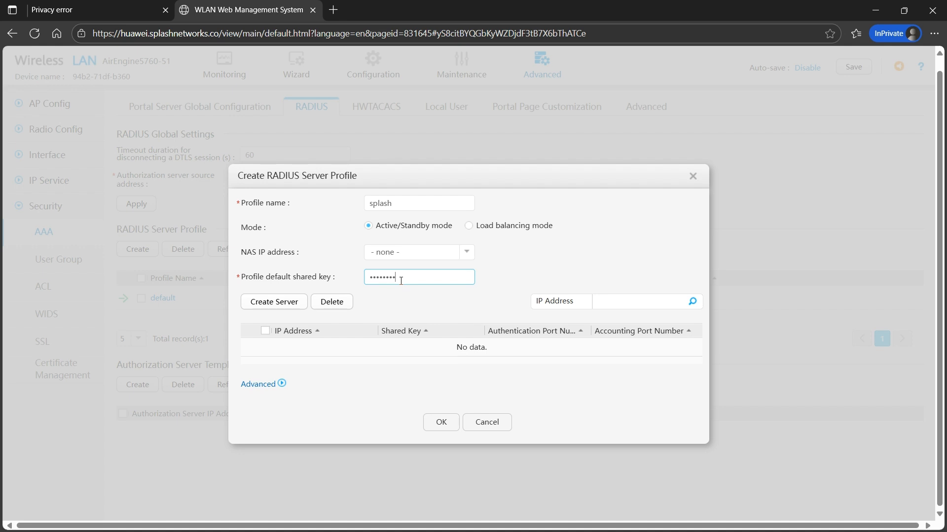
click(275, 305)
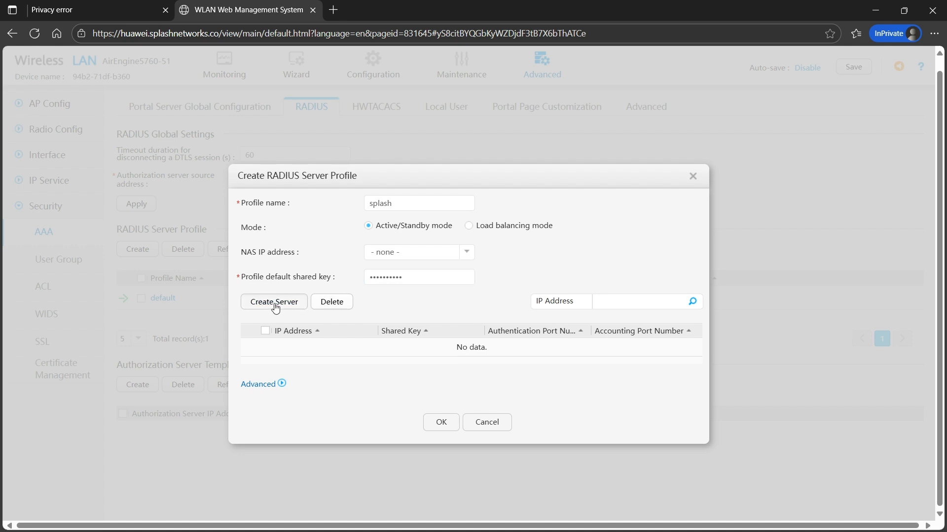
Add RADIUS server 91.134.75.221 for authentication on port 1812 and save the splash profile
key(alt+Tab)
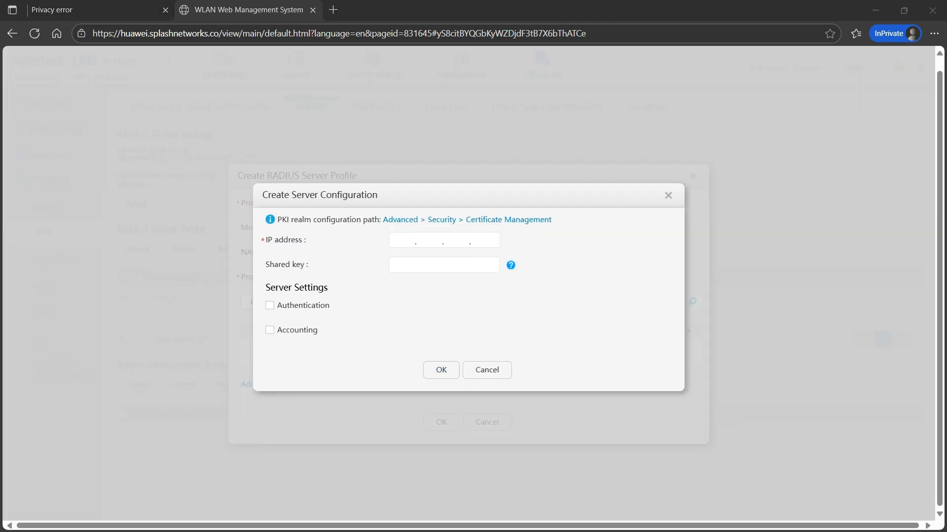
click(395, 239)
text(91.134.75.221)
click(429, 271)
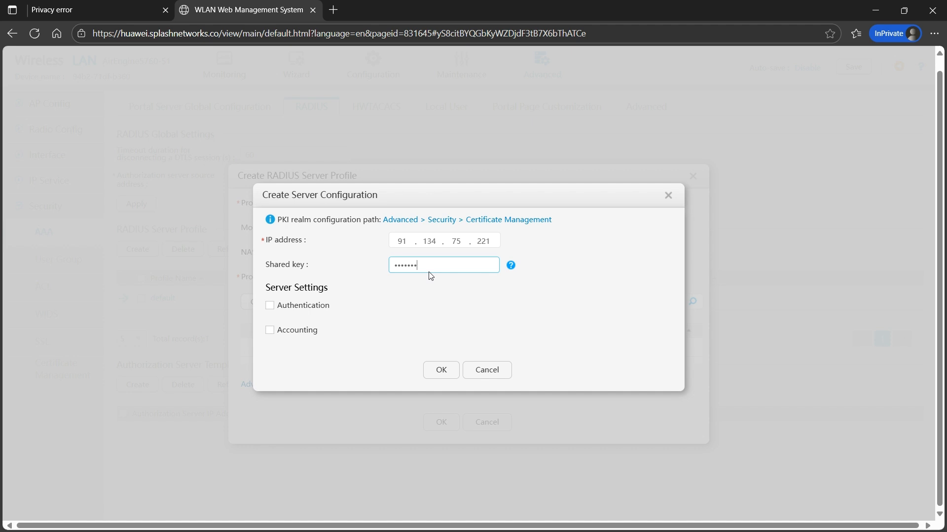
click(306, 310)
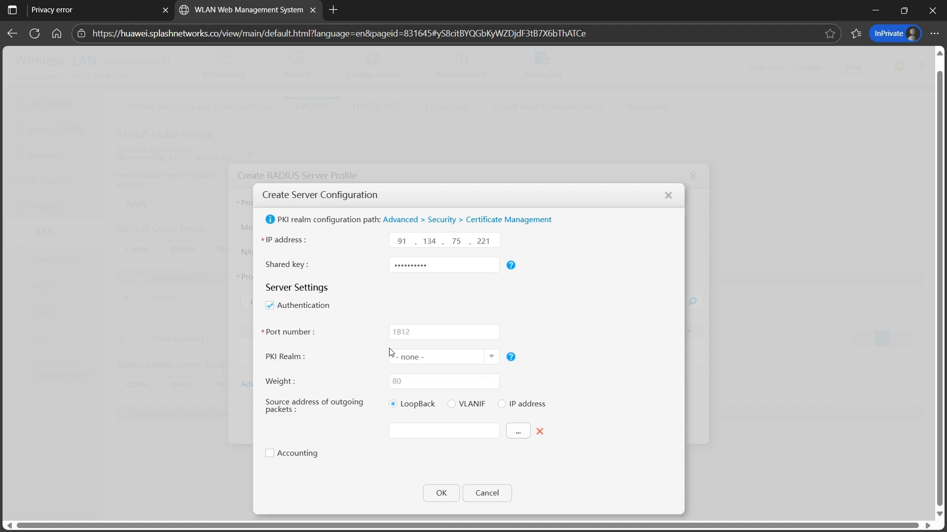
click(441, 494)
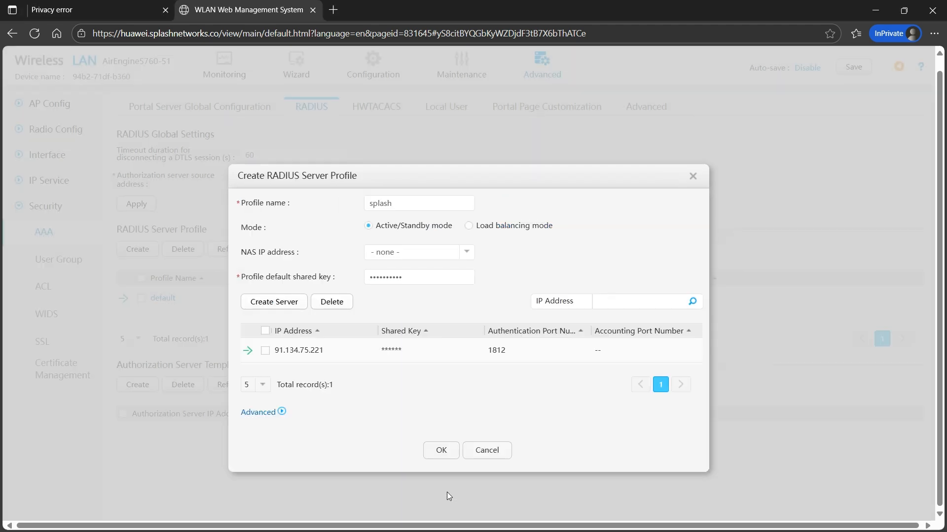
click(441, 450)
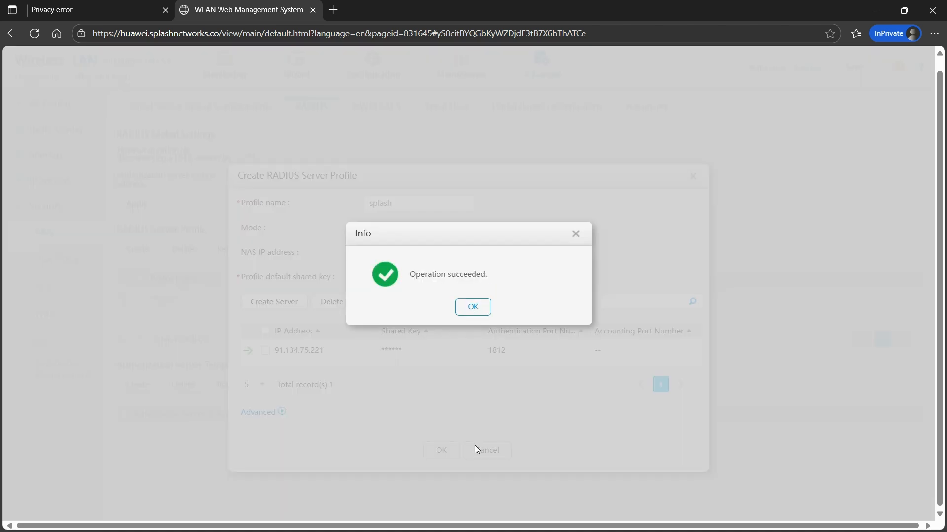
click(477, 309)
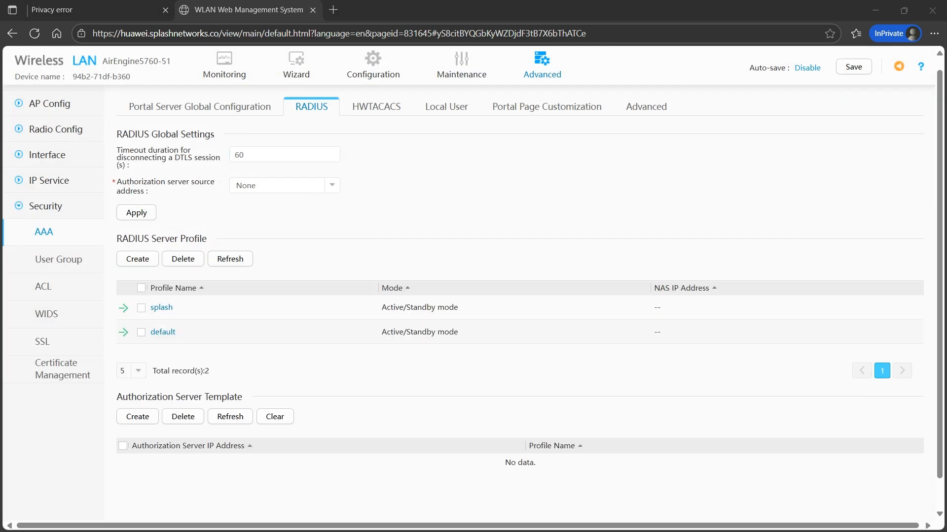
mouse_move(542, 73)
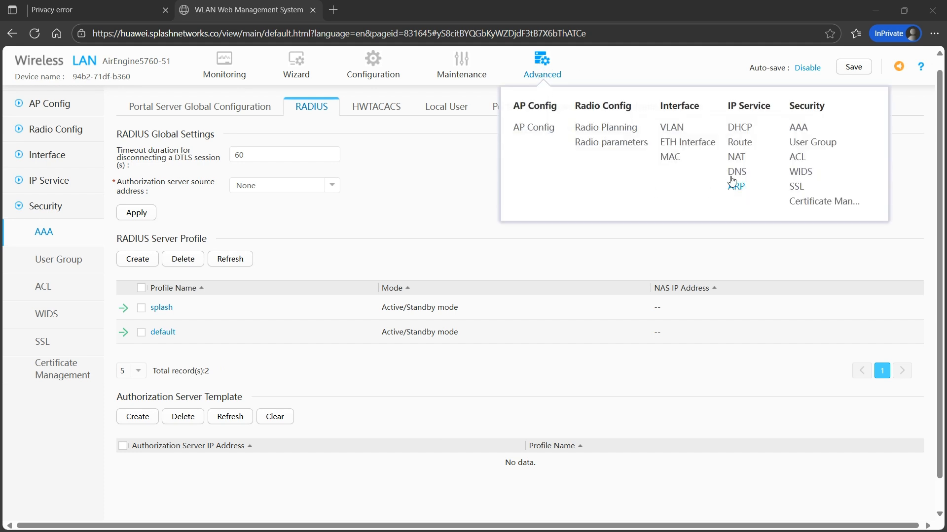
Create VLAN 101 with a VLANIF at 192.168.50.1/255.255.255.0
click(671, 127)
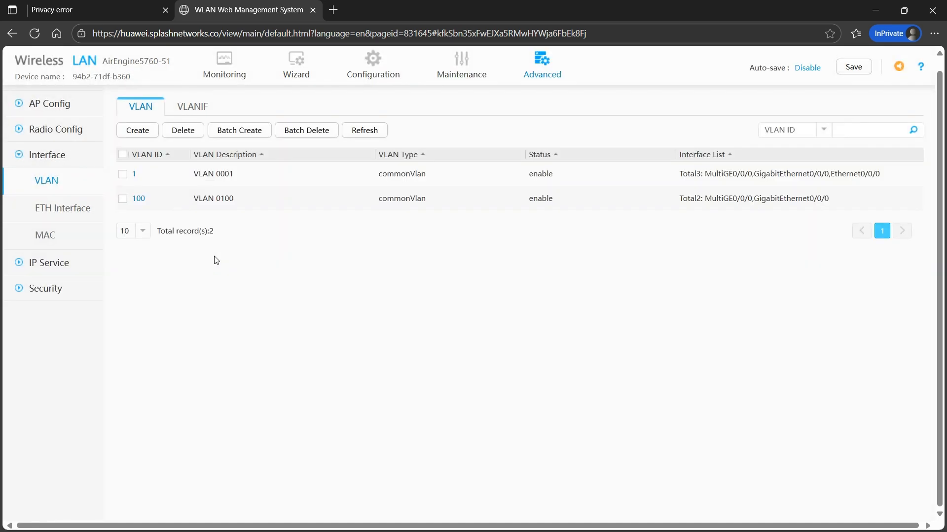
click(152, 136)
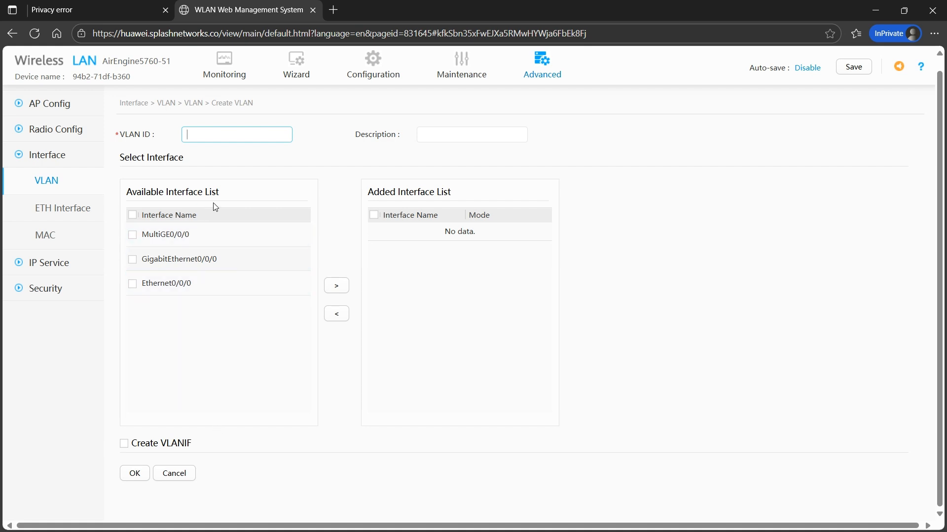
text(101)
click(165, 444)
scroll(680, 358, down, 1)
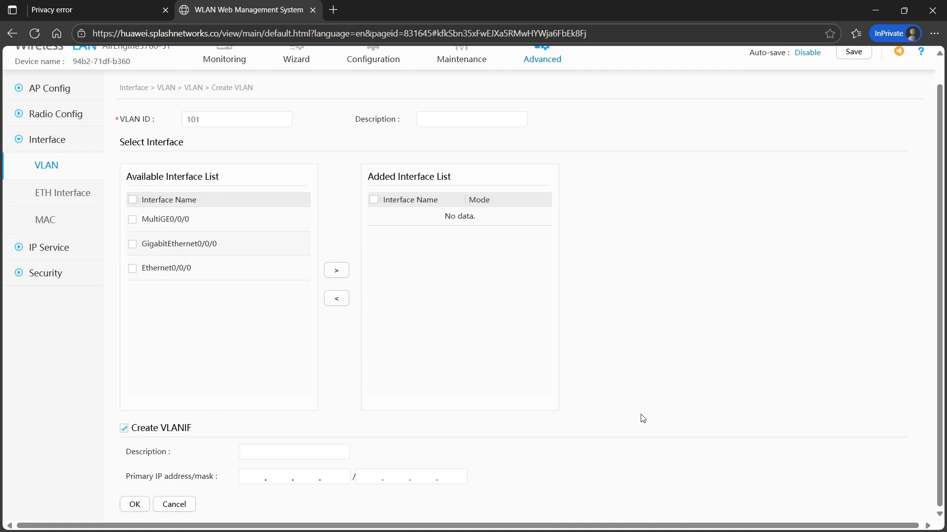
click(257, 474)
text(192.168.)
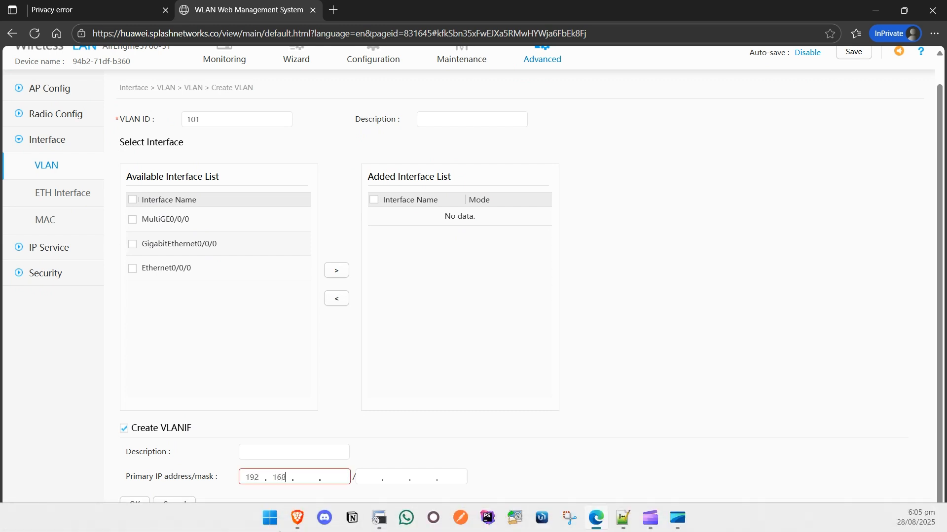
text(50.1/)
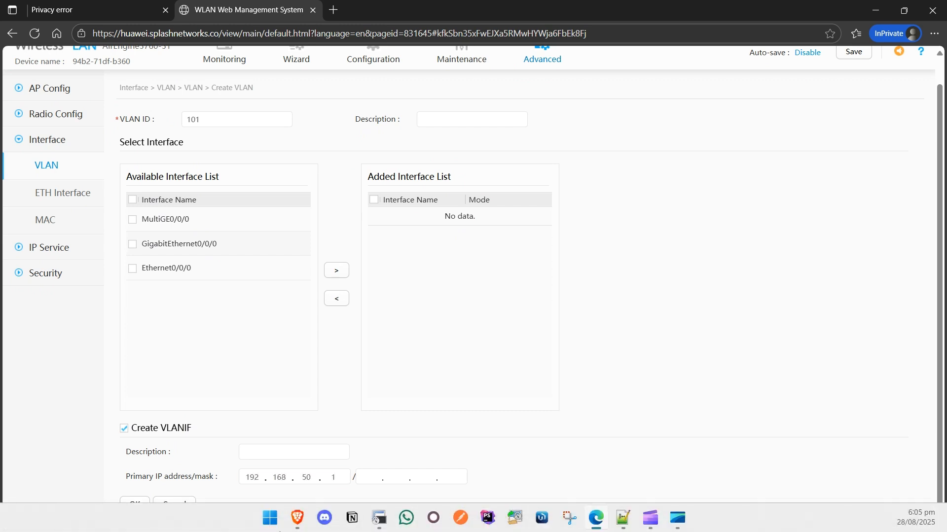
text(255.255.255.0)
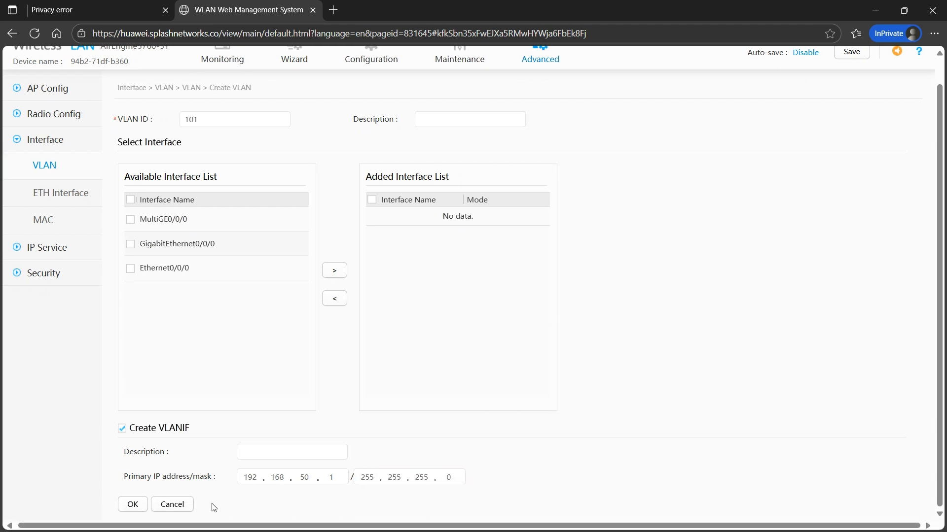
click(132, 504)
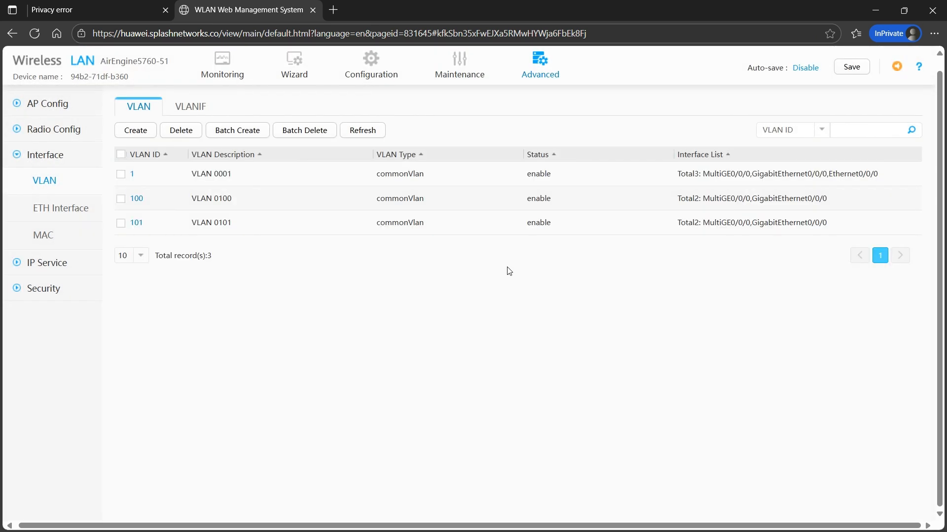
Start a new interface DHCP address pool serving Vlanif101
mouse_move(537, 69)
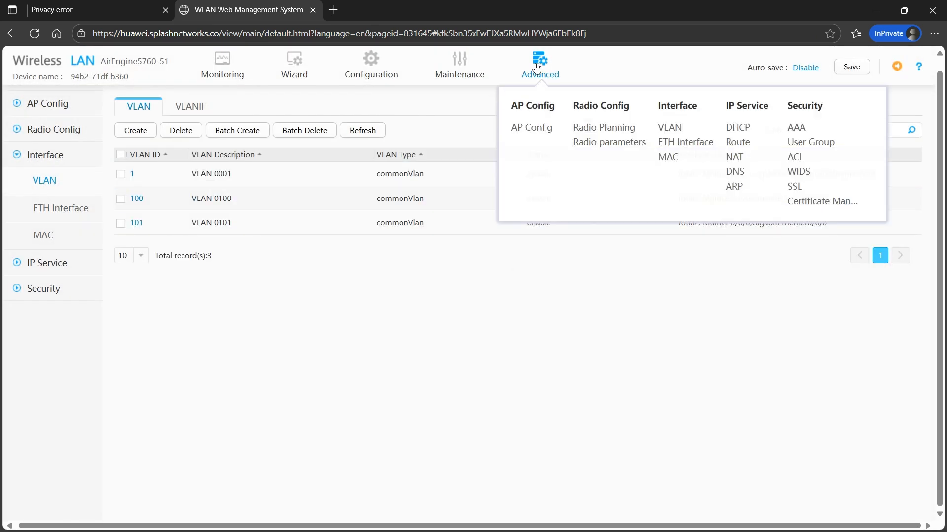
click(740, 128)
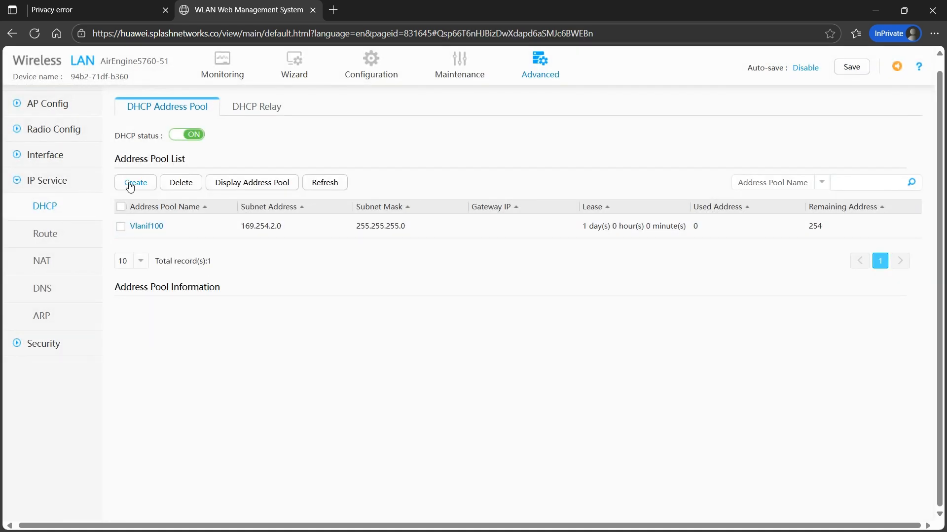
click(130, 186)
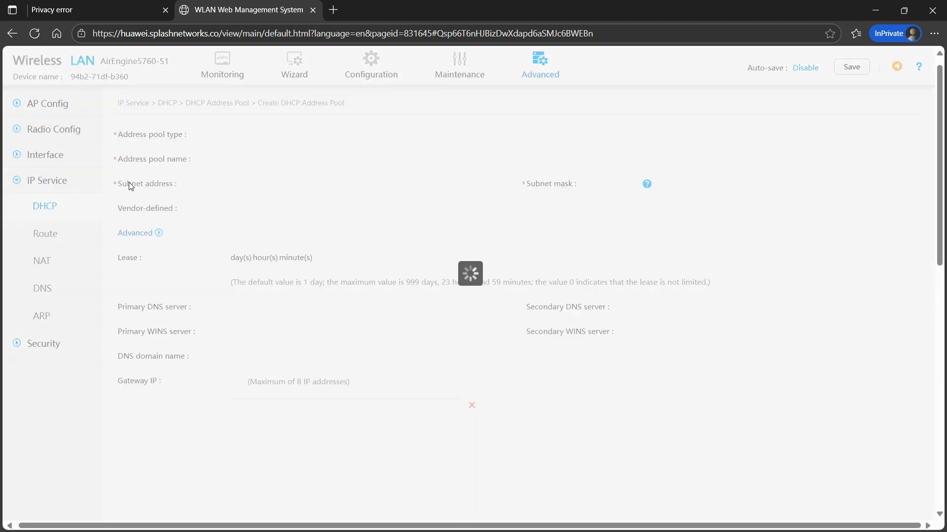
click(365, 137)
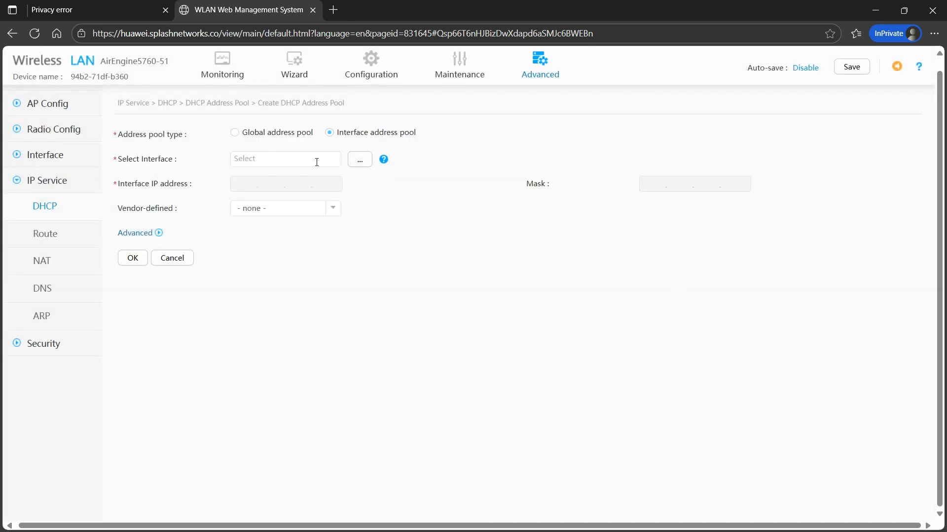
click(359, 160)
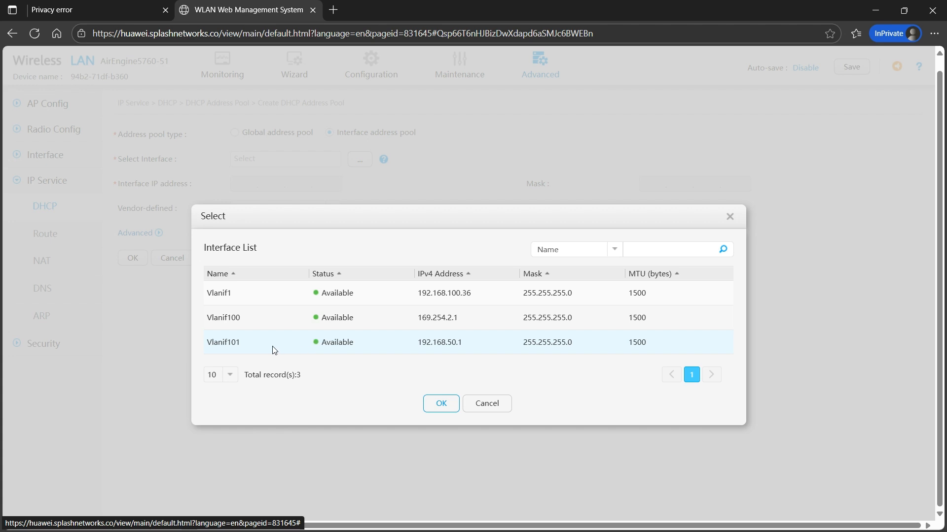
click(271, 349)
click(441, 402)
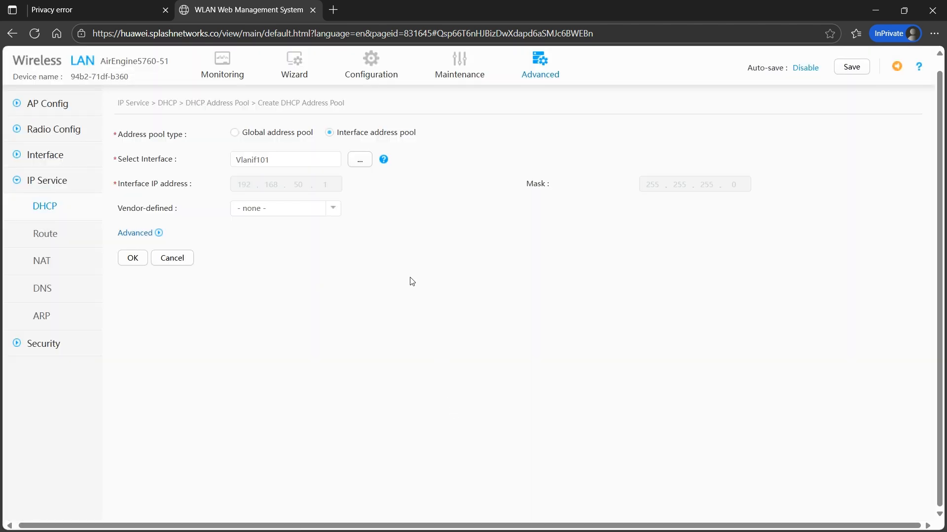
Set the pool's DNS servers to 1.1.1.1 and 8.8.8.8 and save it
click(156, 234)
click(242, 309)
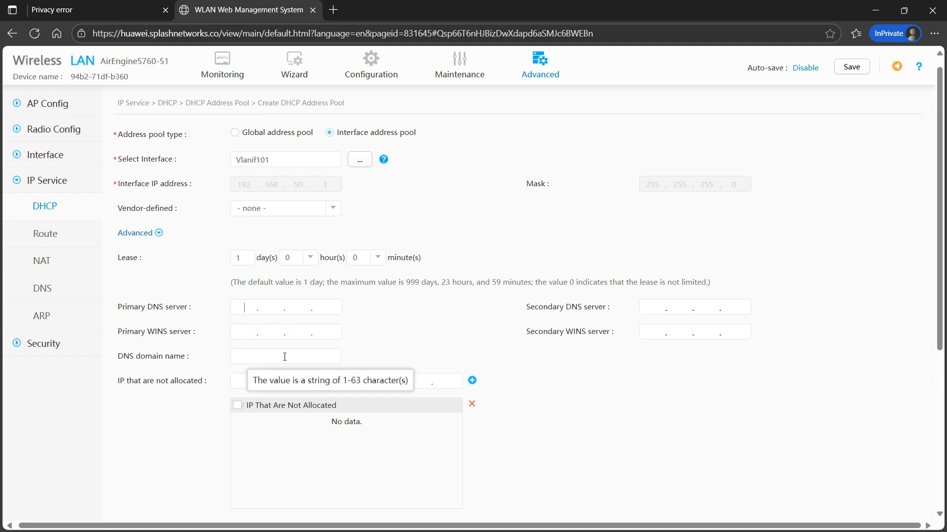
text(1.1.1.1)
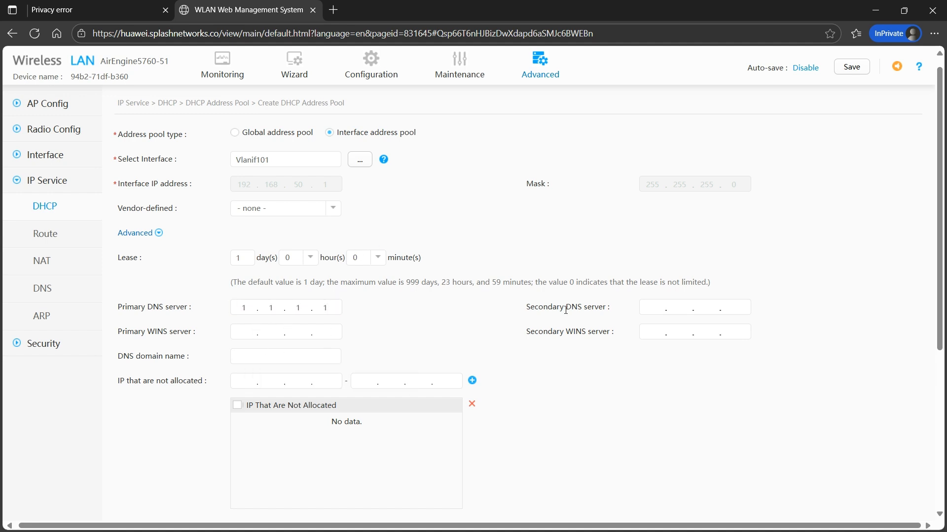
click(658, 307)
text(8.8.8.8)
scroll(860, 414, down, 5)
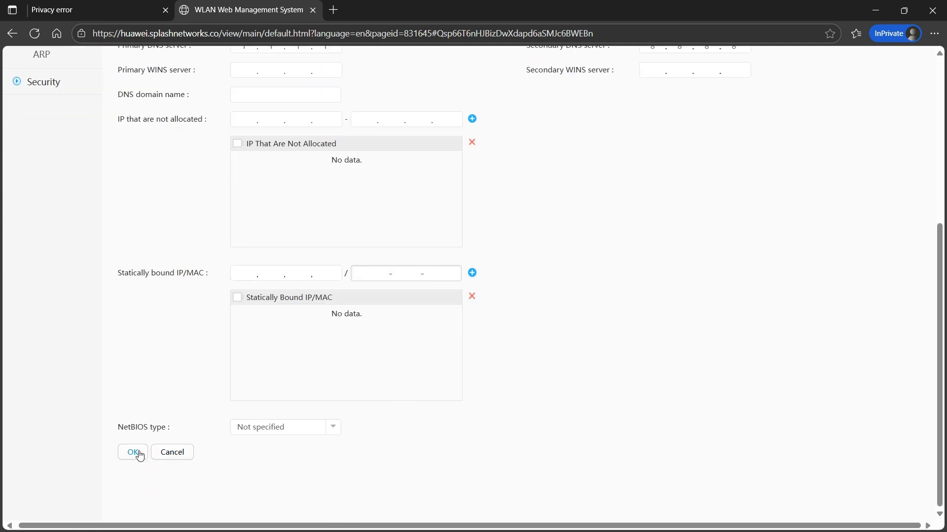
click(134, 452)
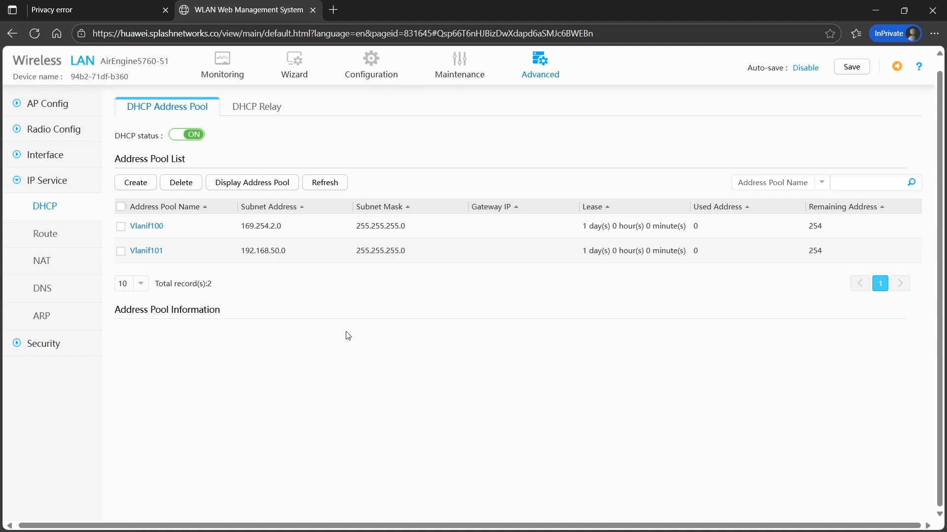
Edit the huawei SSID to use service VLAN 101, then continue to Security Authentication
mouse_move(369, 74)
click(374, 120)
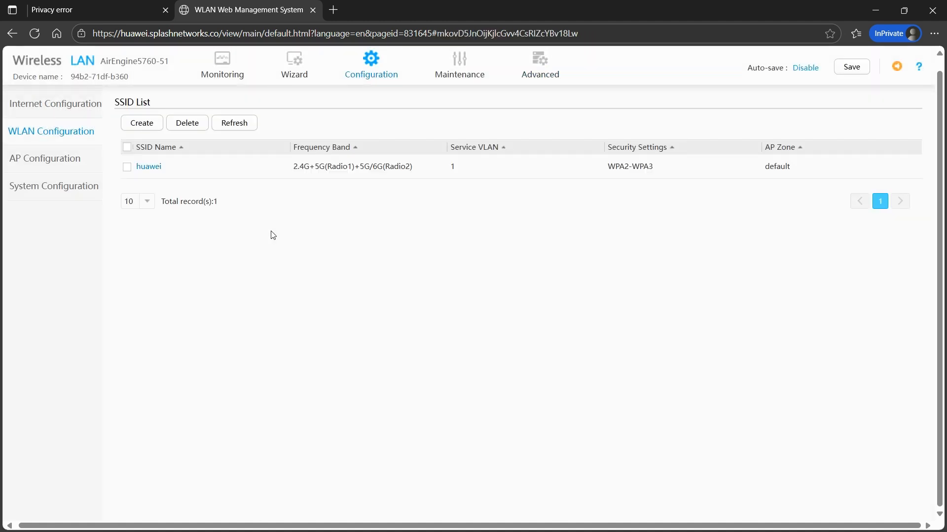
click(152, 168)
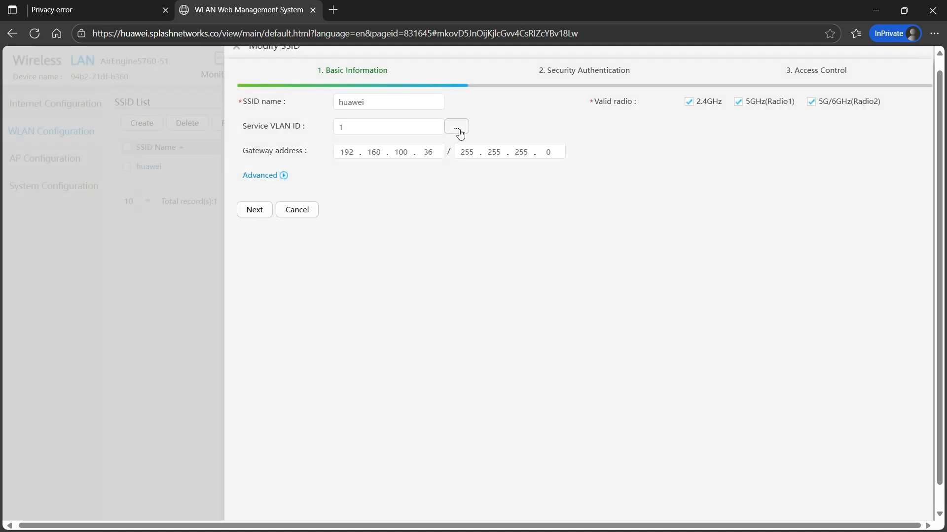
click(459, 131)
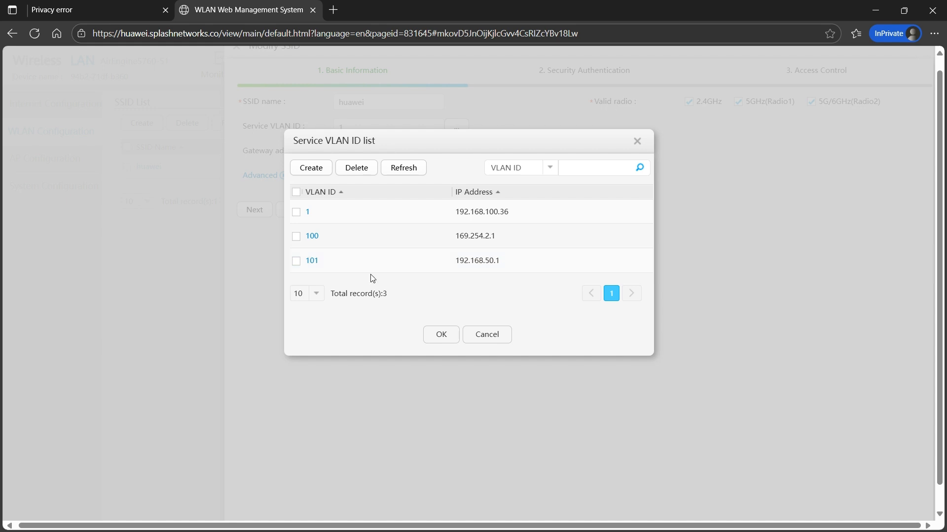
click(297, 261)
click(442, 335)
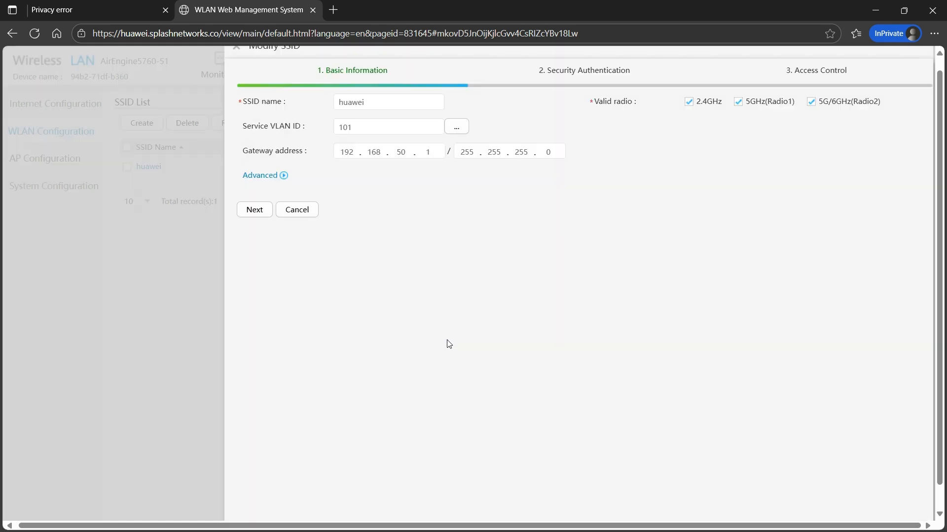
click(259, 211)
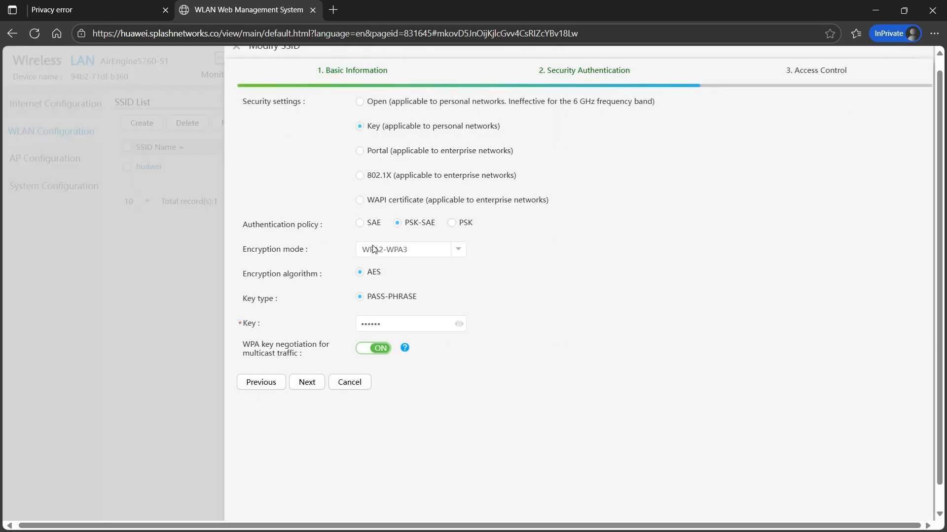
Set Portal security with MAC-prioritized authentication off, using splash portal and splash RADIUS templates
click(383, 148)
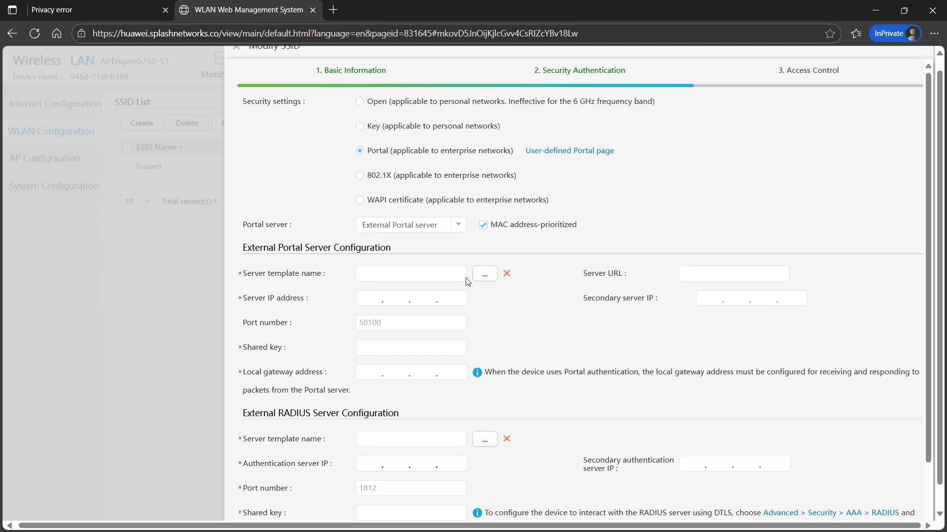
click(483, 225)
click(458, 227)
click(458, 228)
mouse_move(525, 227)
click(486, 279)
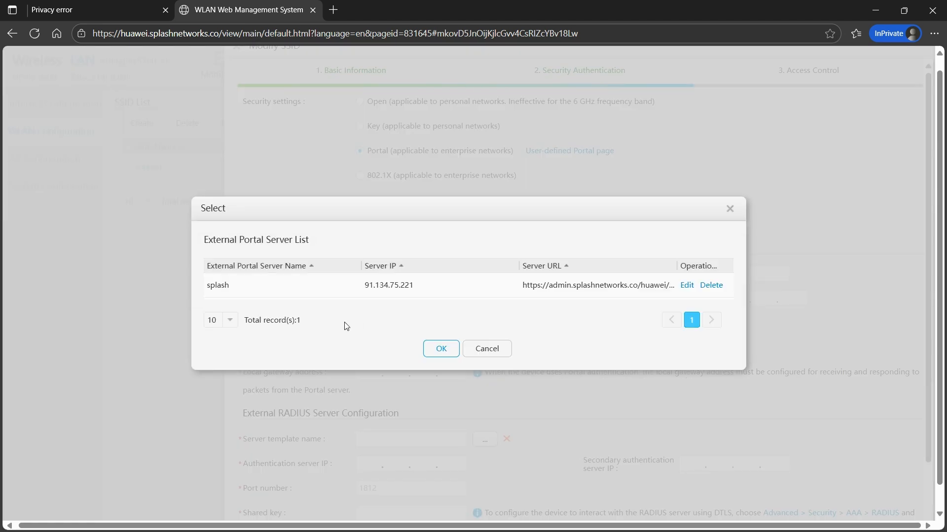
click(365, 290)
click(440, 349)
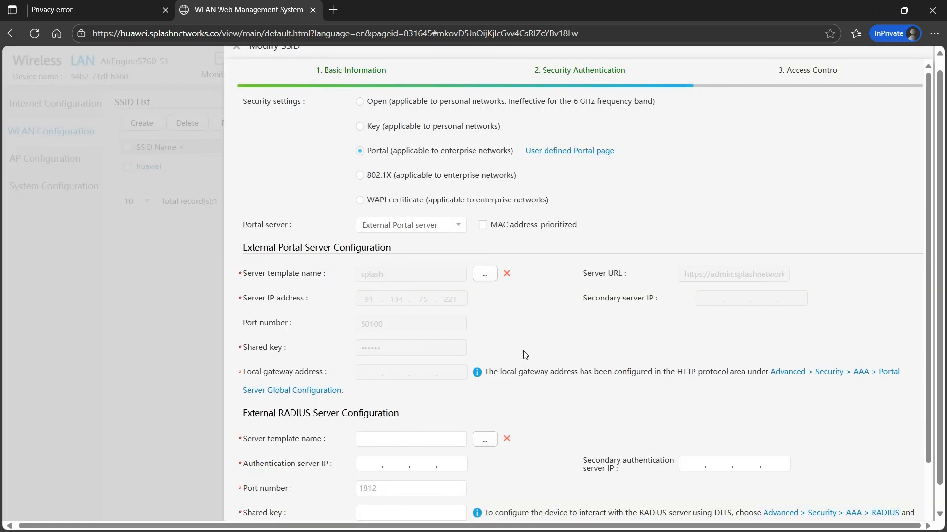
scroll(923, 236, down, 2)
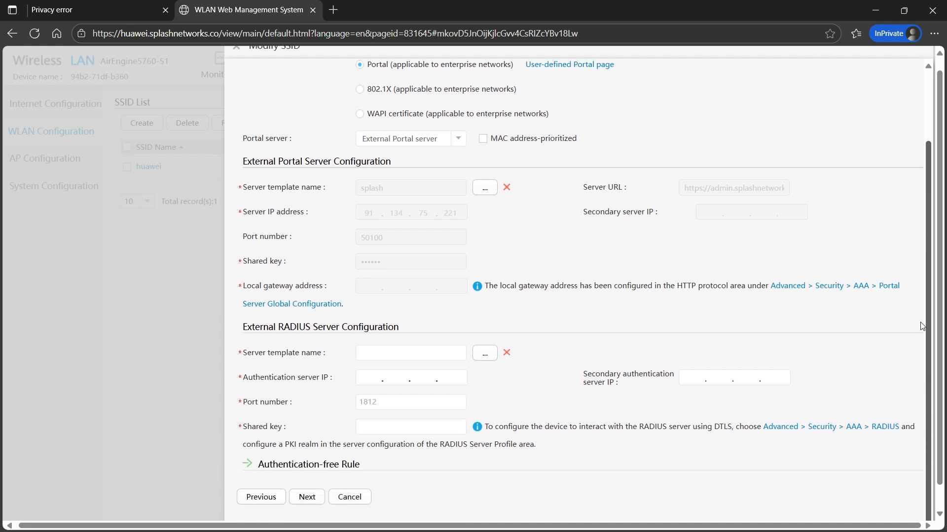
click(486, 351)
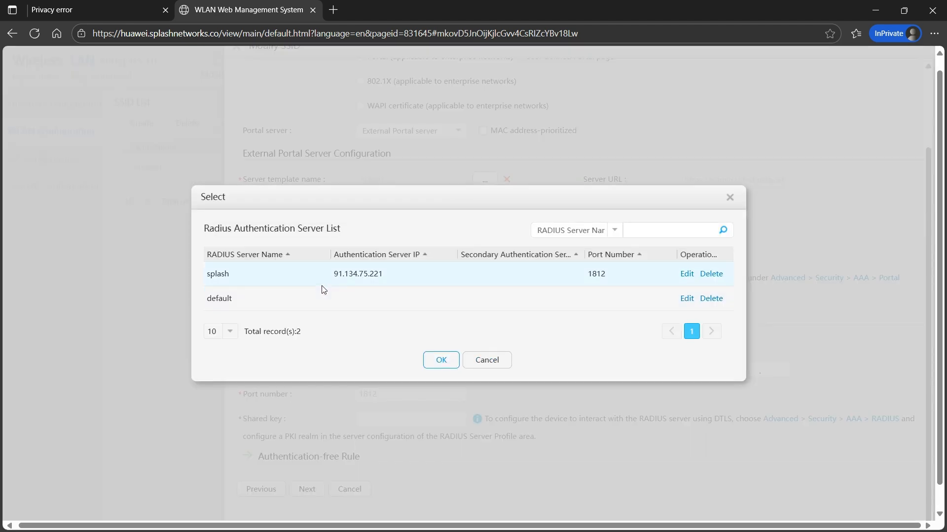
click(446, 363)
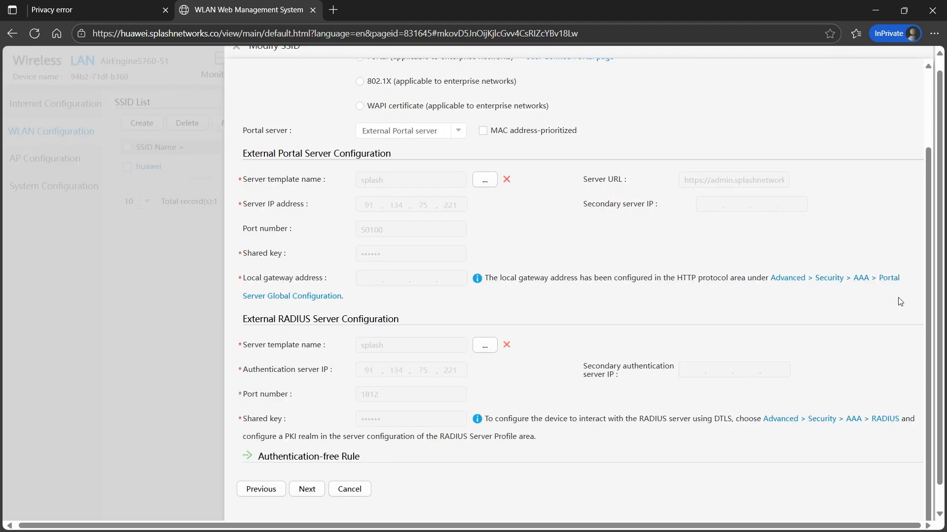
Set the authentication-free control mode to ACL 6000 (splash)
scroll(931, 369, down, 1)
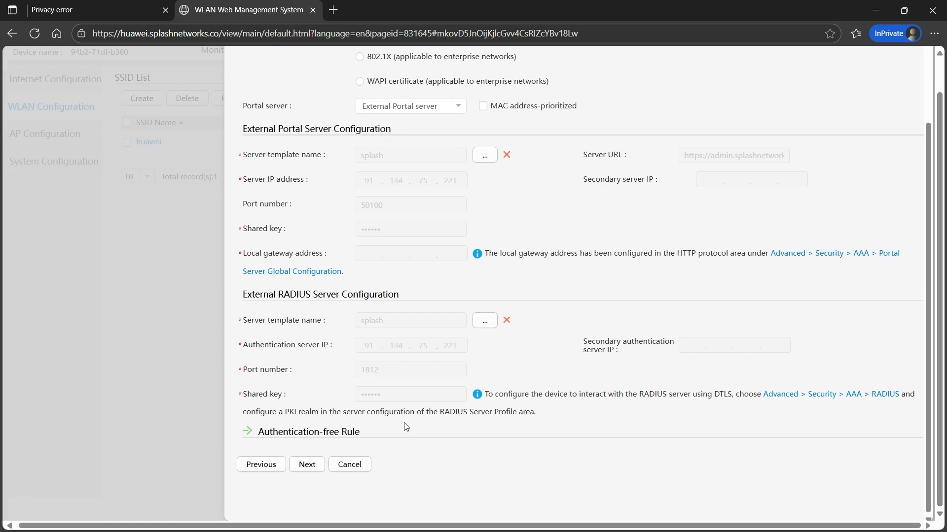
click(254, 435)
click(469, 452)
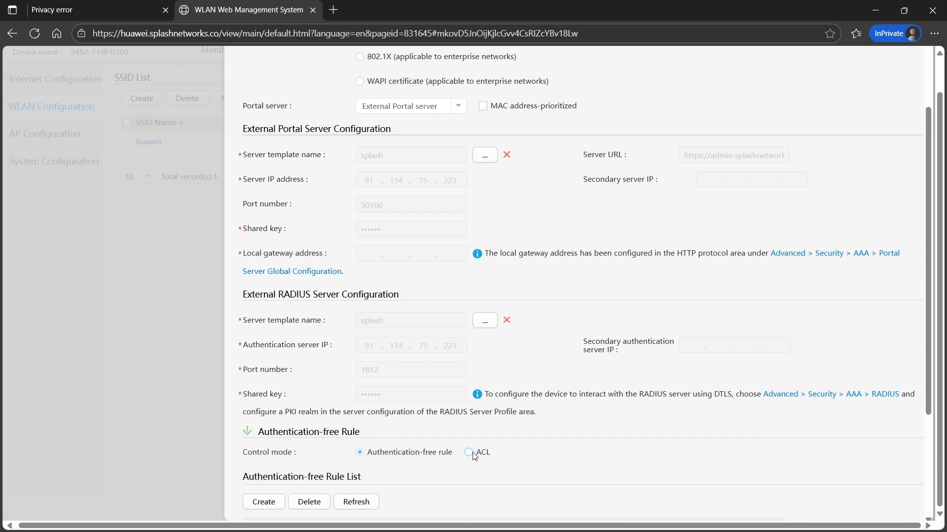
scroll(935, 331, down, 2)
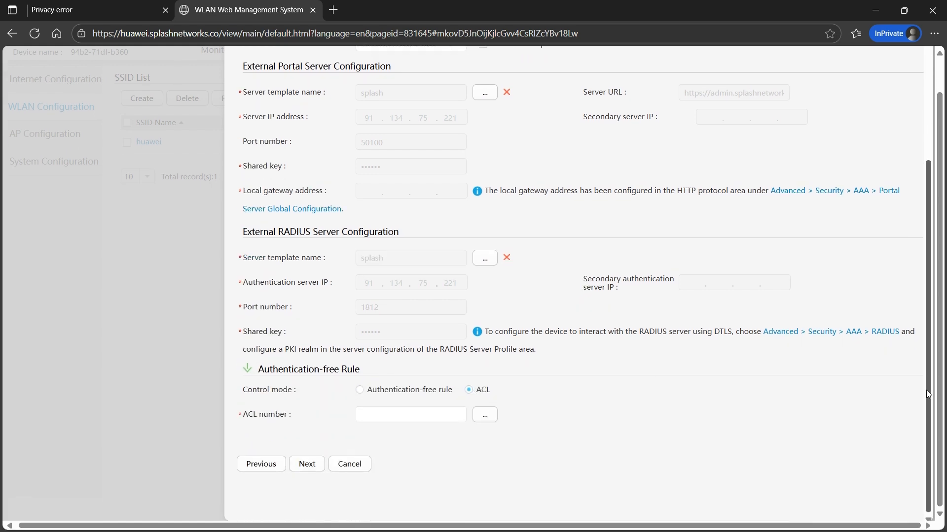
click(412, 414)
click(482, 416)
click(248, 295)
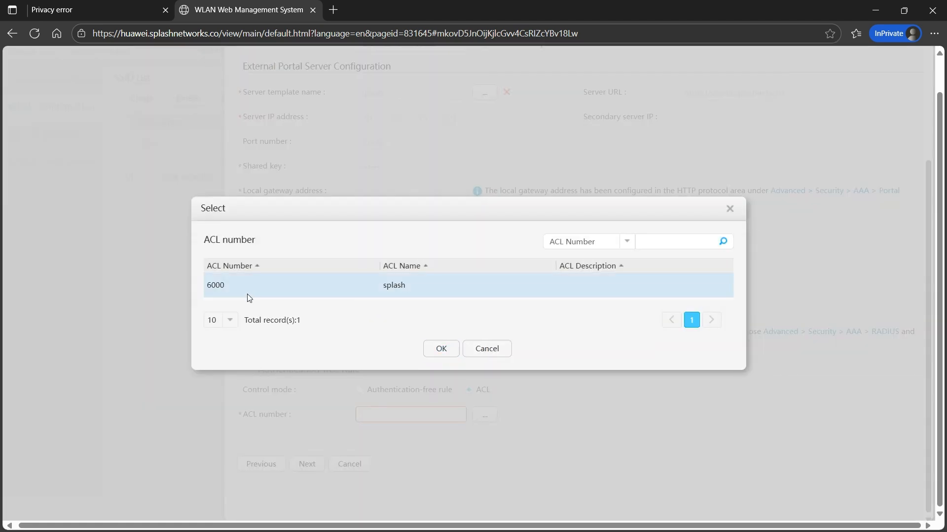
click(424, 349)
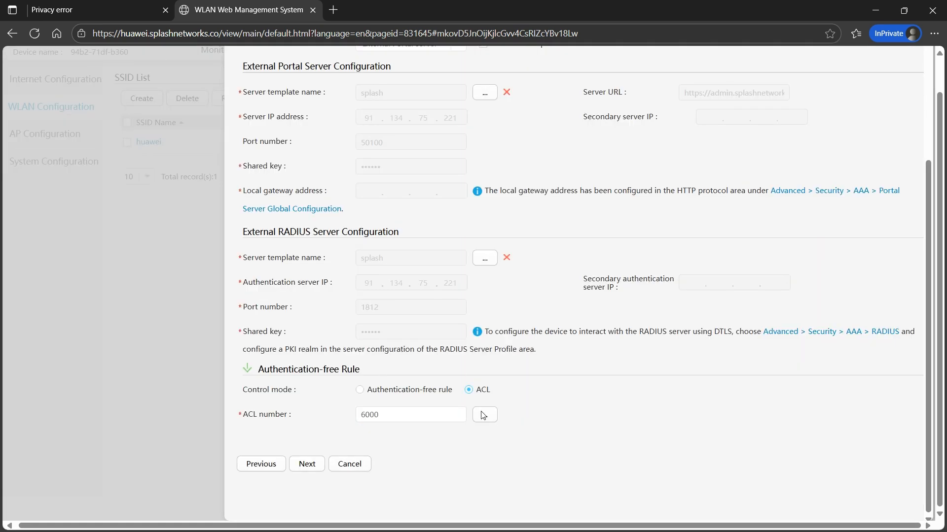
Apply the SSID changes despite the warnings, then connect the phone to huawei
click(315, 467)
click(429, 320)
click(316, 186)
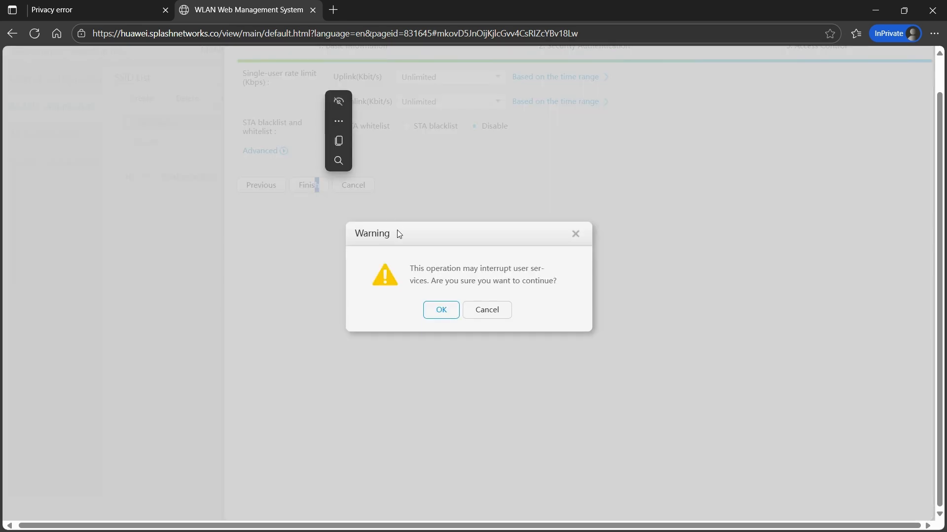
click(441, 310)
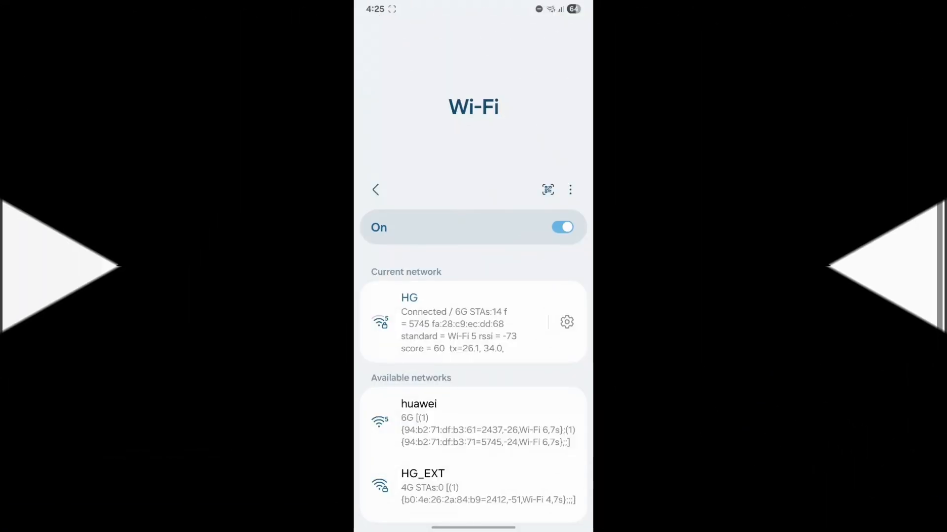
click(474, 423)
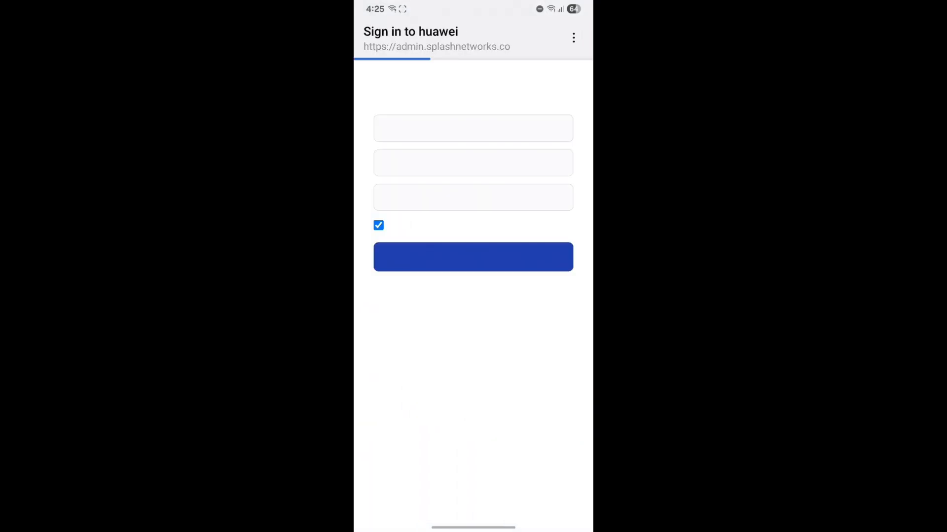
Fill in first name, last name and e-mail on the Splash portal form and submit it
click(400, 193)
text(Nasir)
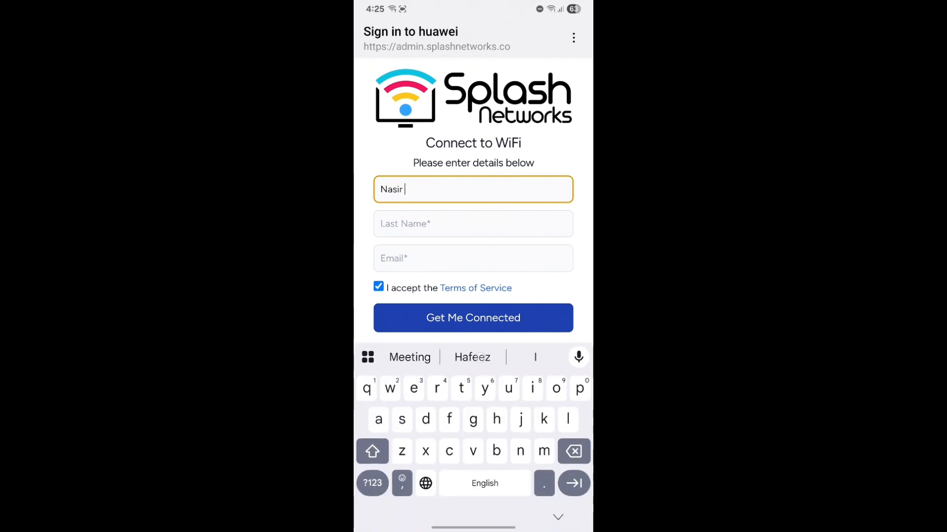
key(Tab)
text(Had)
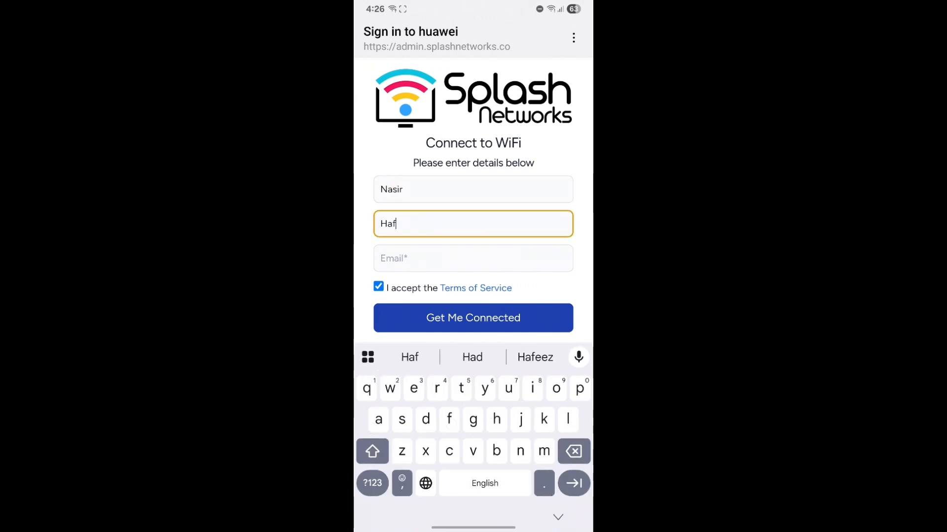
key(BackSpace)
click(535, 356)
key(Tab)
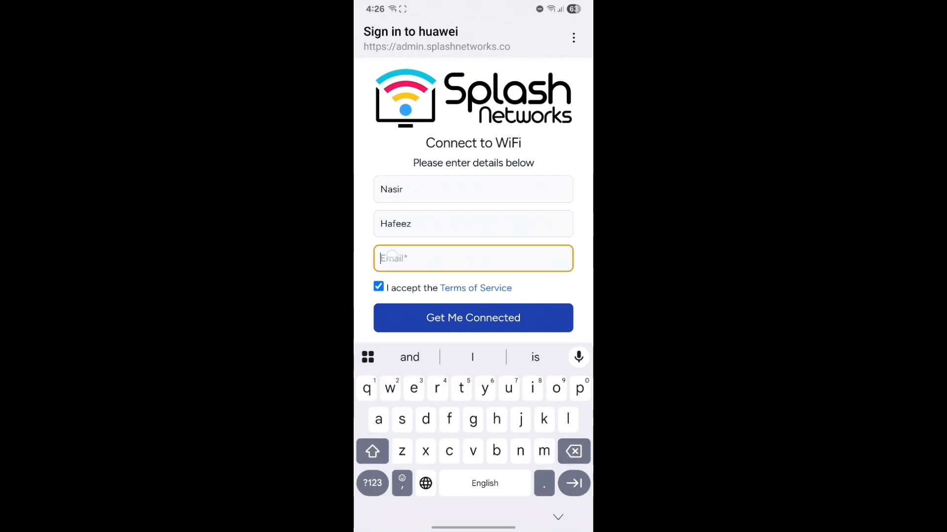
text(test)
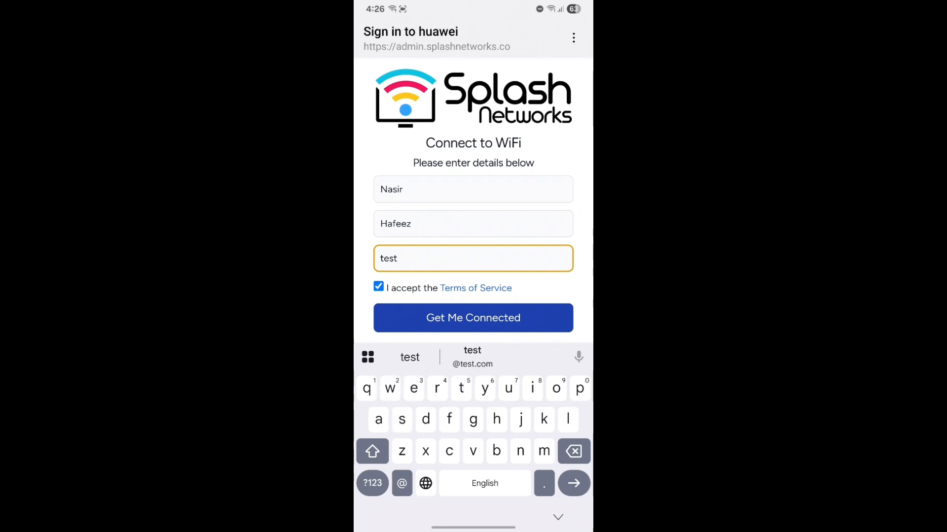
text(@test.c)
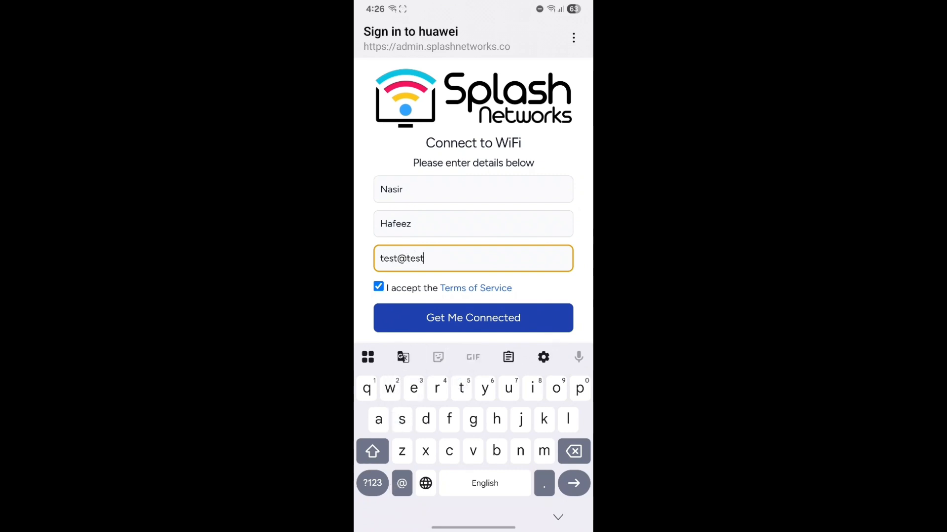
text(om)
click(497, 318)
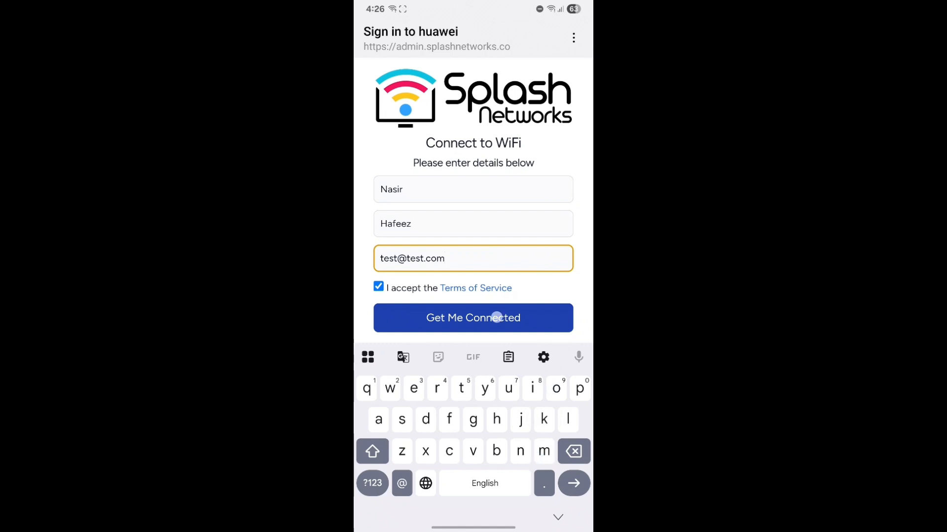